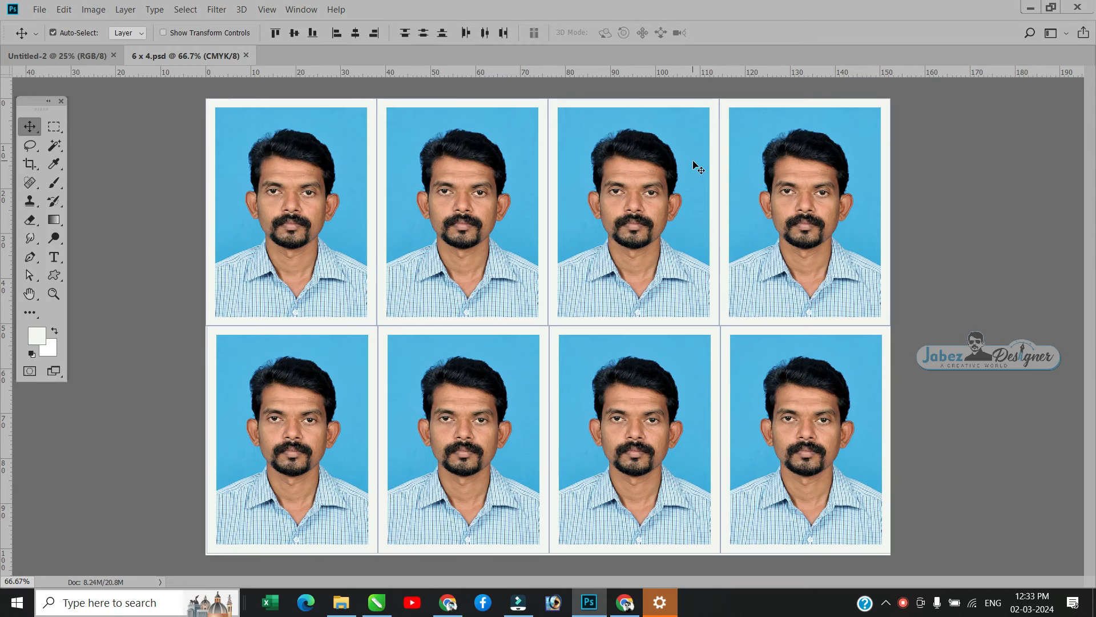
Step: Create a new document 6 inches wide and 4 inches high at 300 pixels/inch in RGB Color
{"action": "left_click", "coordinate": [40, 10]}
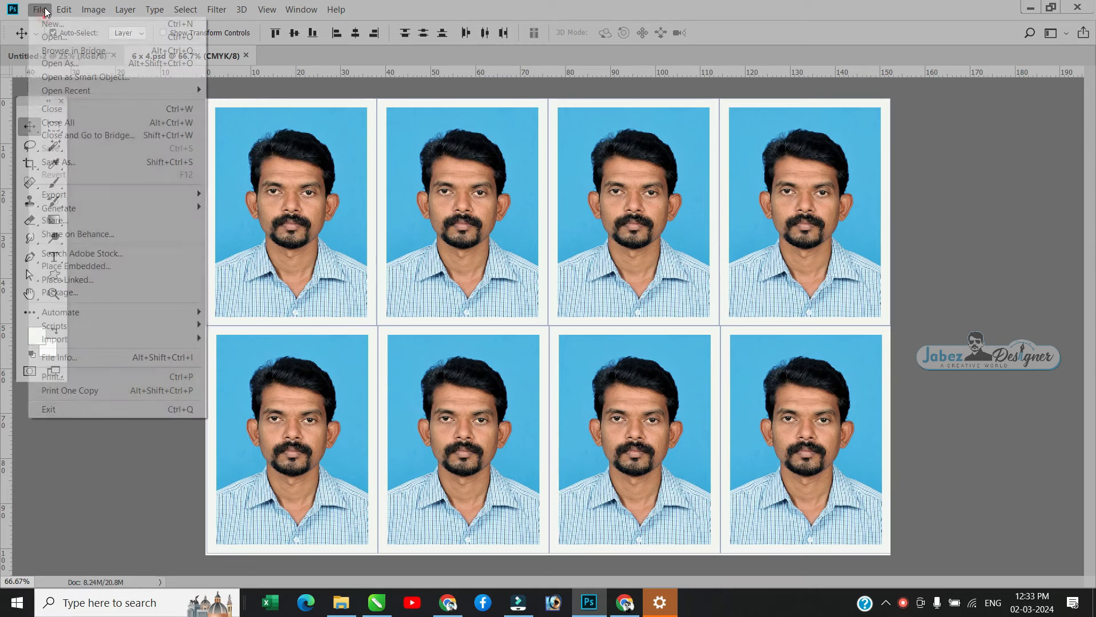
{"action": "left_click", "coordinate": [52, 26]}
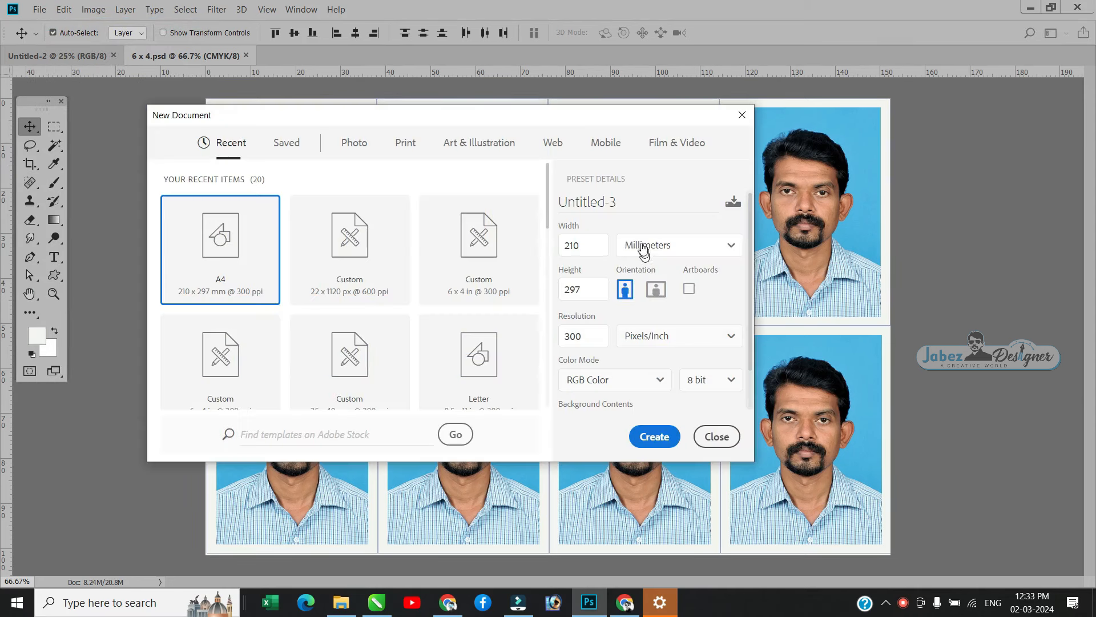
{"action": "left_click", "coordinate": [644, 245]}
{"action": "left_click", "coordinate": [645, 294]}
{"action": "double_click", "coordinate": [583, 245]}
{"action": "type", "text": "6"}
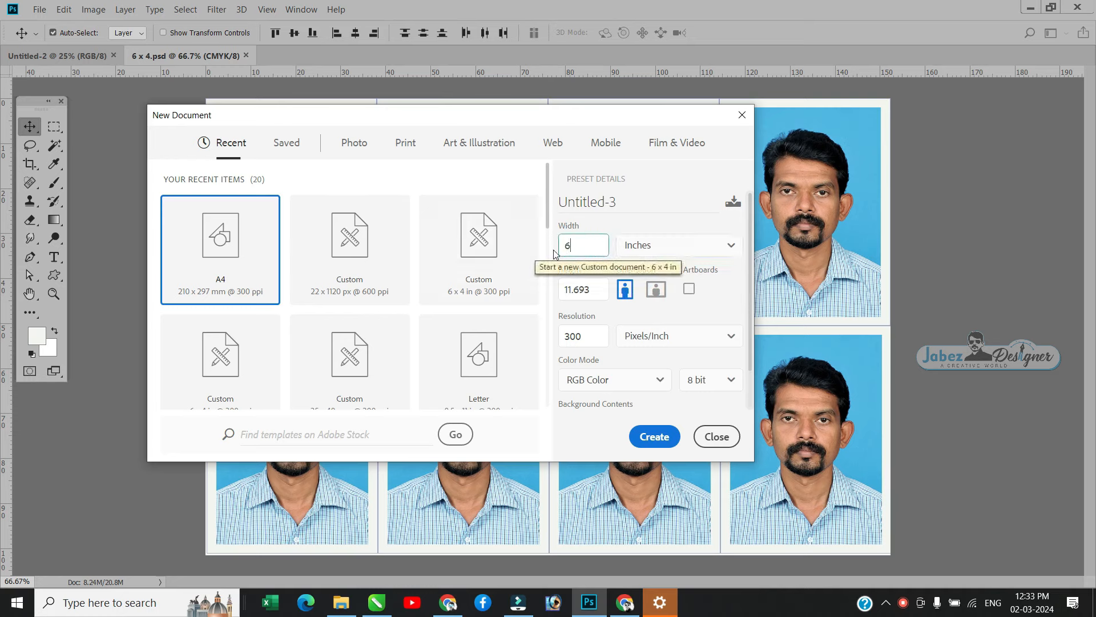
{"action": "double_click", "coordinate": [590, 290]}
{"action": "type", "text": "4"}
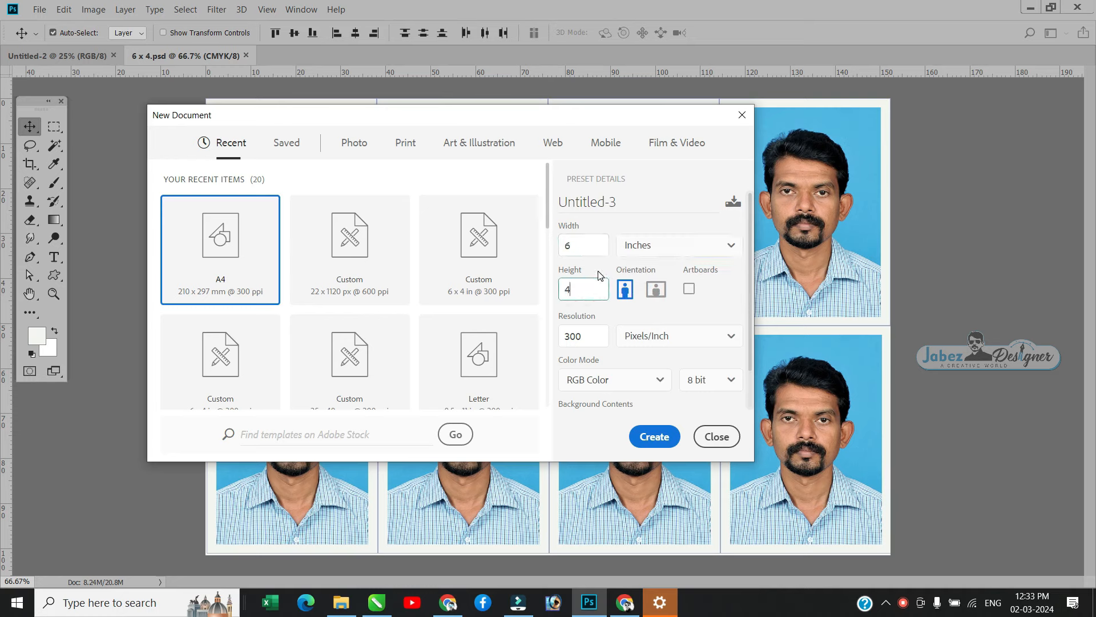
{"action": "left_click", "coordinate": [656, 443]}
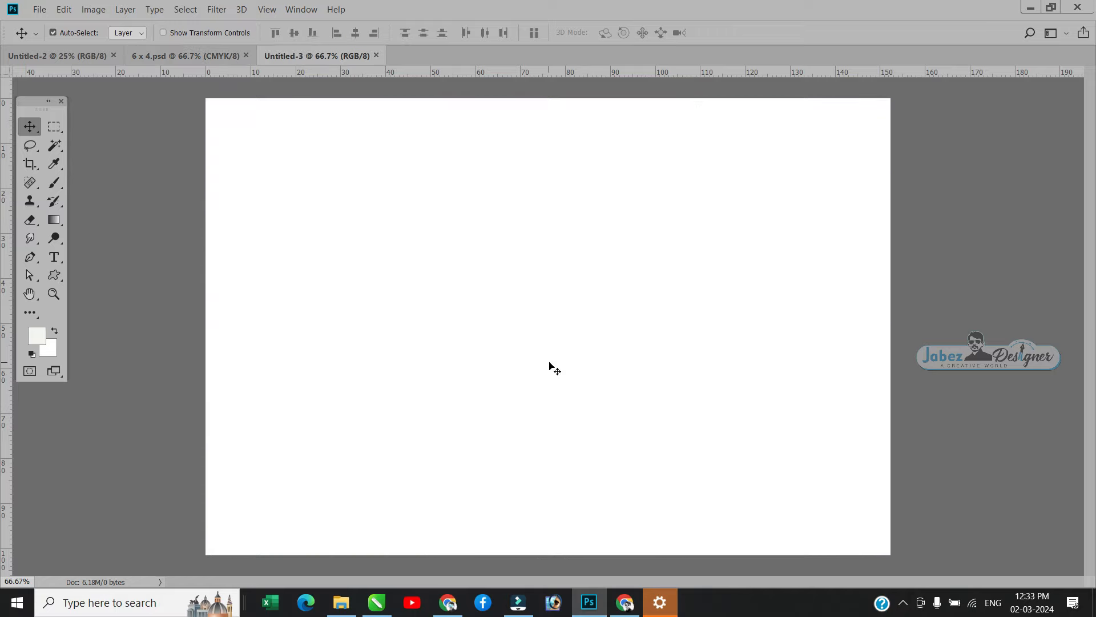
Step: Open jabez.jpg, copy its photo into the new 6 x 4 inch document's upper-left corner, and close the source image
{"action": "left_click", "coordinate": [41, 9]}
{"action": "left_click", "coordinate": [51, 37]}
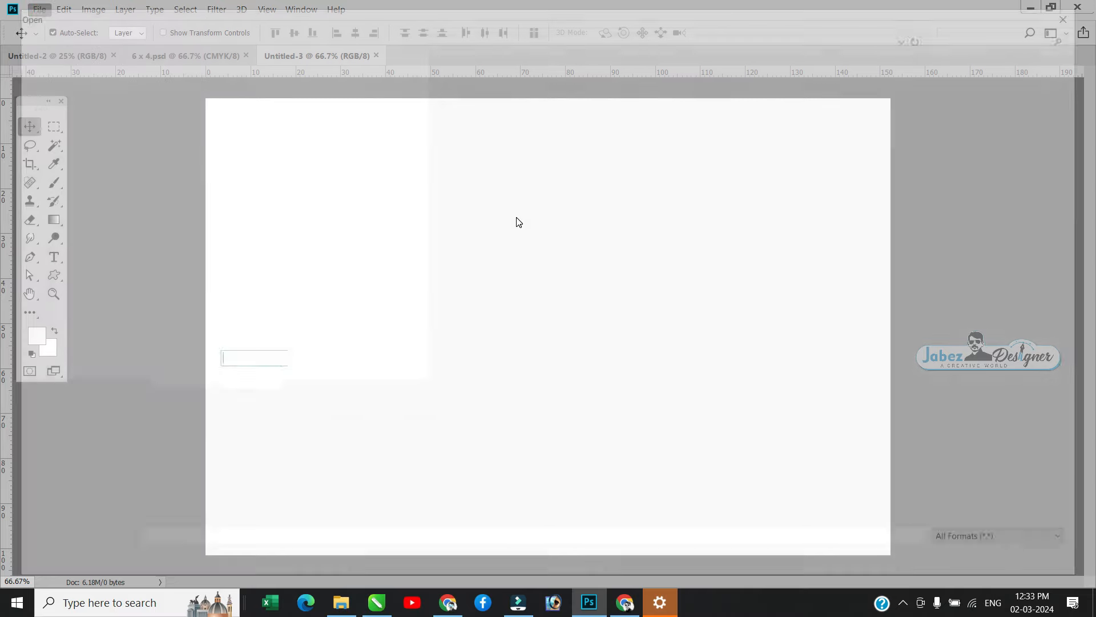
{"action": "double_click", "coordinate": [164, 116]}
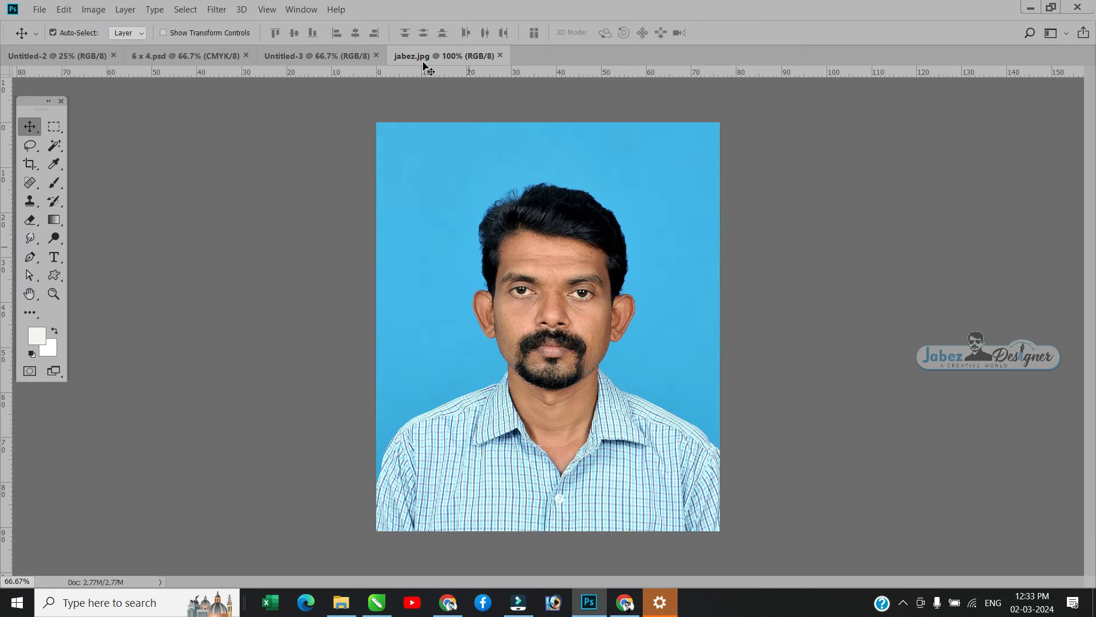
{"action": "left_click_drag", "start_coordinate": [422, 56], "coordinate": [571, 165]}
{"action": "left_click_drag", "start_coordinate": [796, 391], "coordinate": [317, 250]}
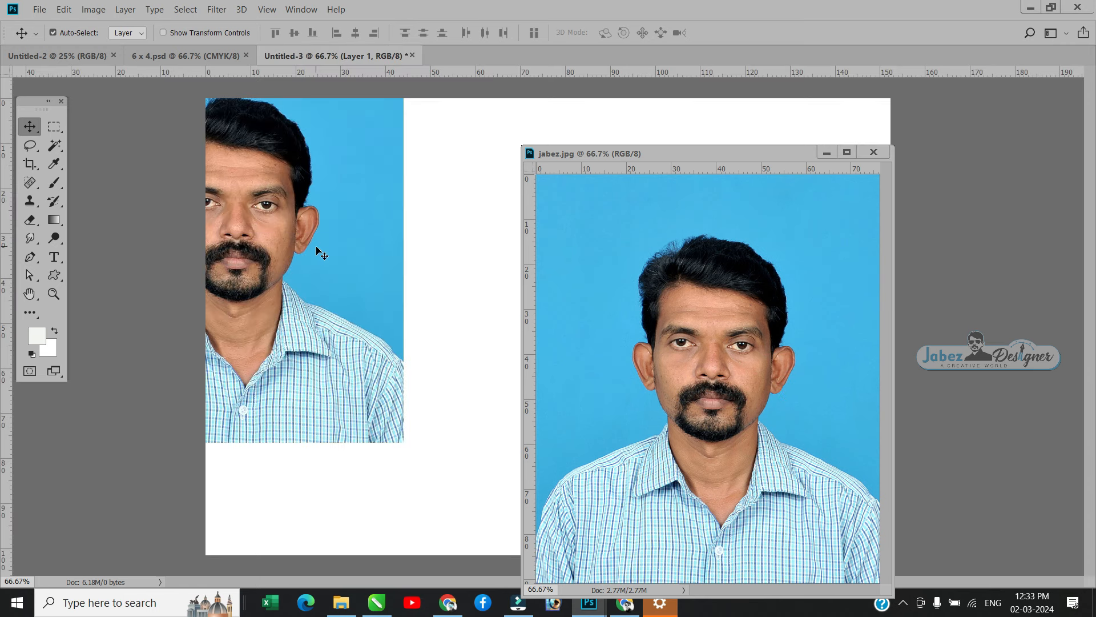
{"action": "left_click", "coordinate": [873, 151]}
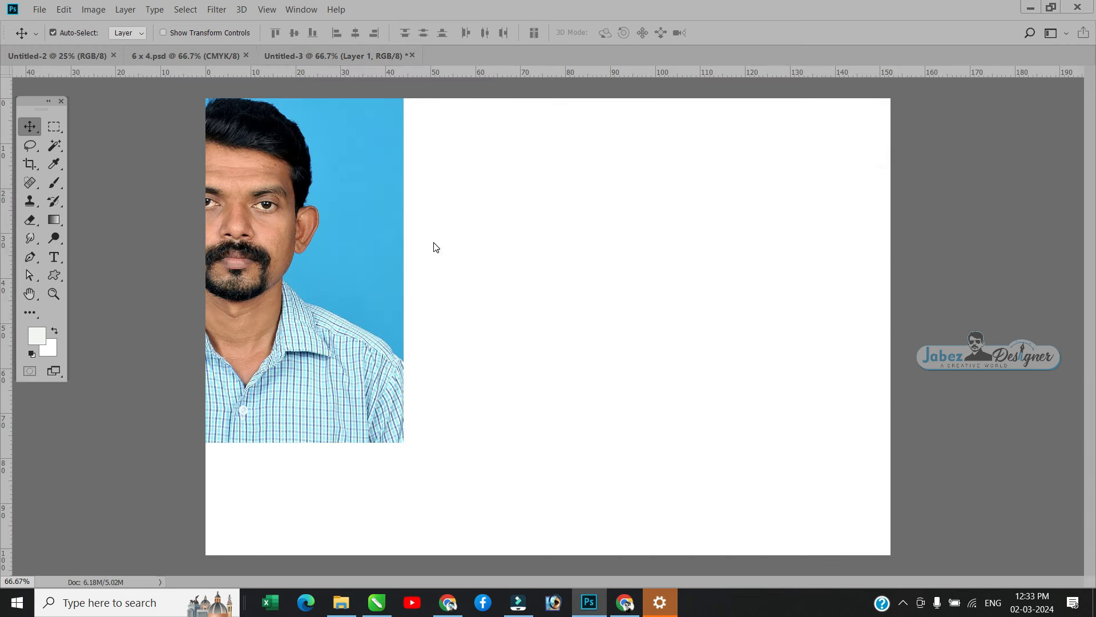
{"action": "left_click_drag", "start_coordinate": [418, 288], "coordinate": [489, 299]}
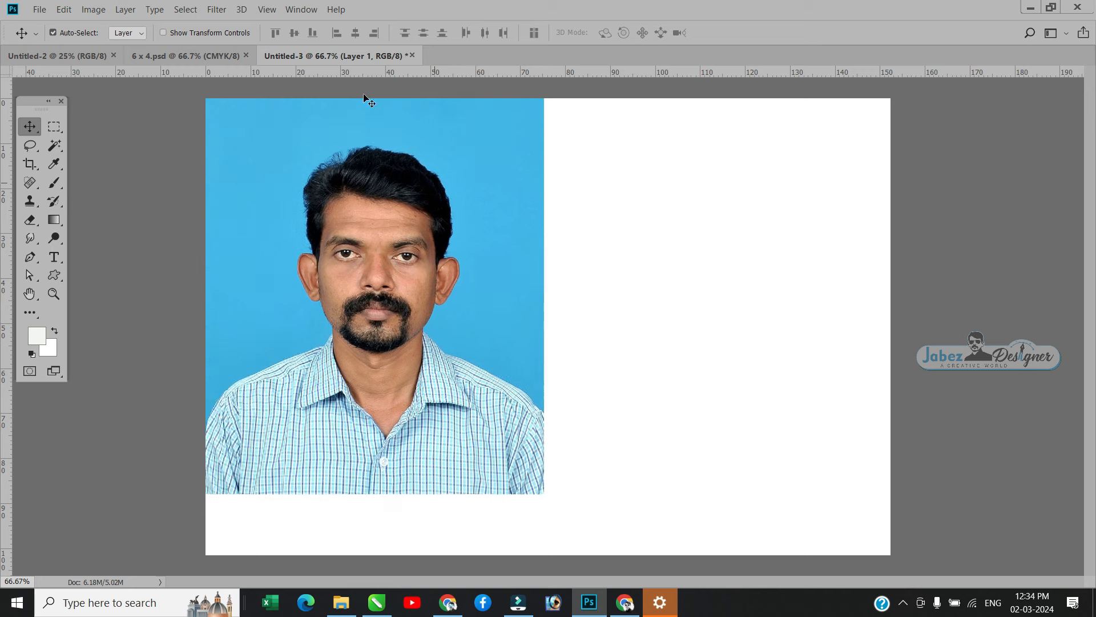
Step: Display the document's layers beside the canvas and convert the portrait layer to a smart object
{"action": "left_click", "coordinate": [311, 11]}
{"action": "left_click", "coordinate": [336, 286]}
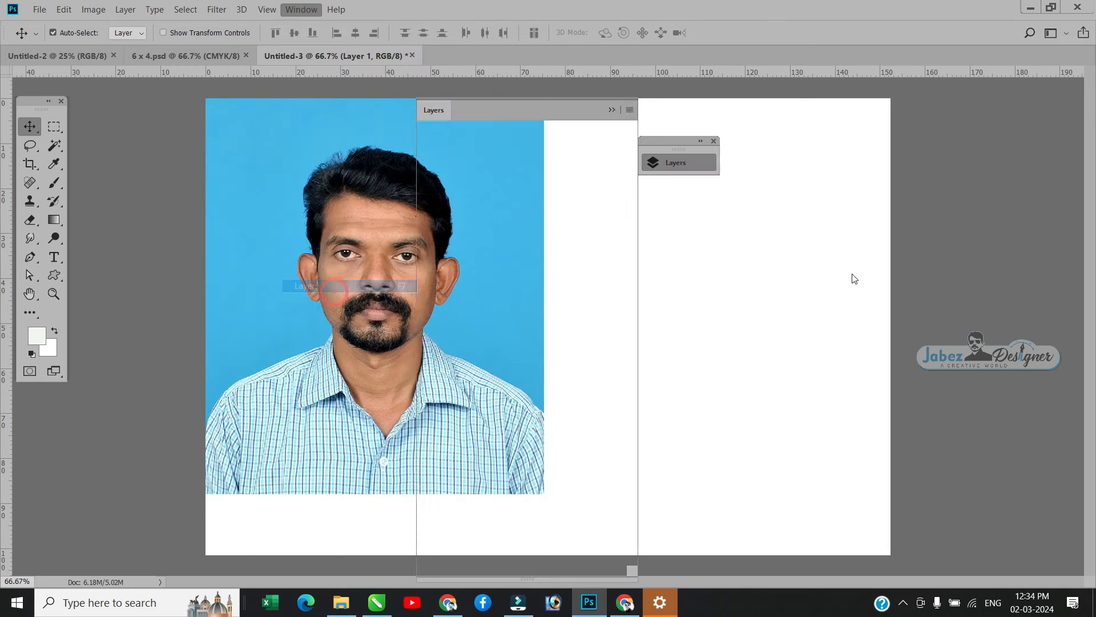
{"action": "left_click_drag", "start_coordinate": [480, 104], "coordinate": [1073, 148]}
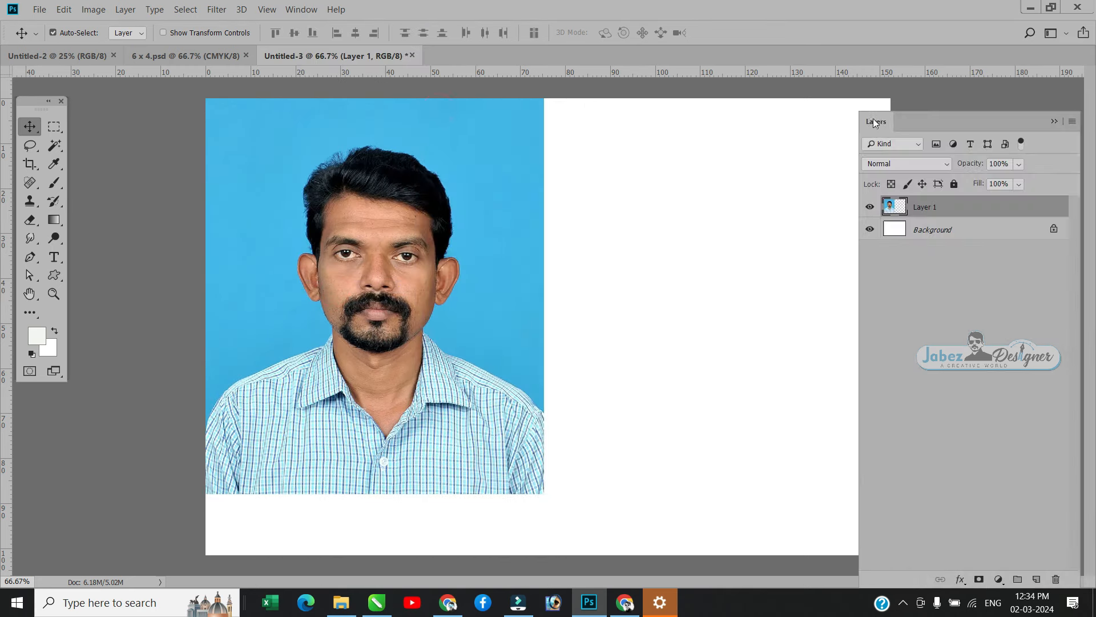
{"action": "right_click", "coordinate": [880, 210]}
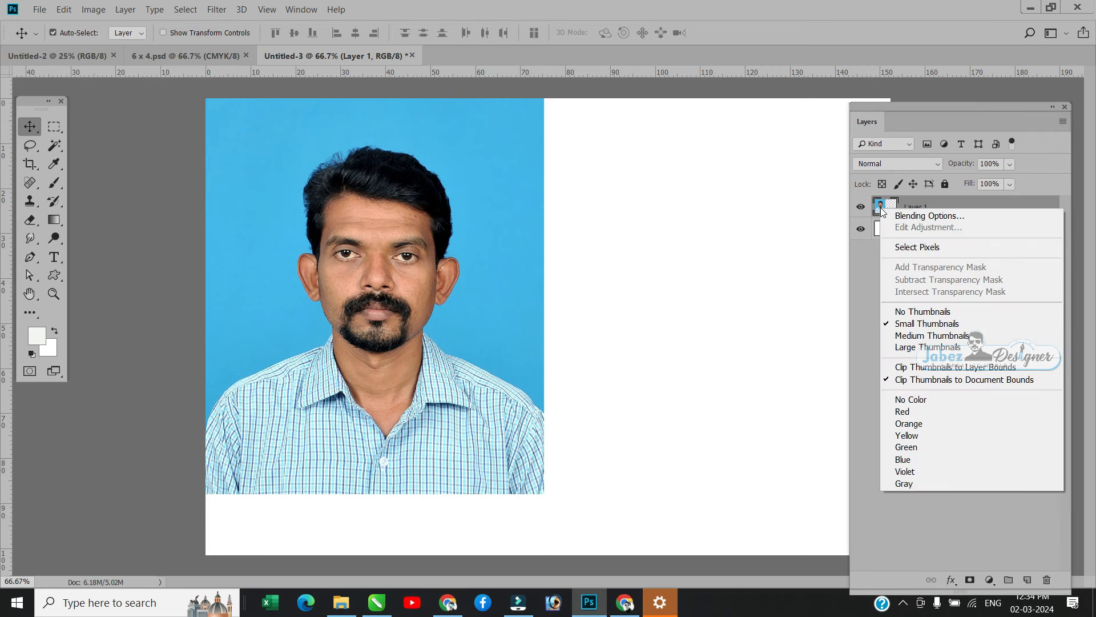
{"action": "left_click", "coordinate": [919, 201]}
{"action": "right_click", "coordinate": [923, 205]}
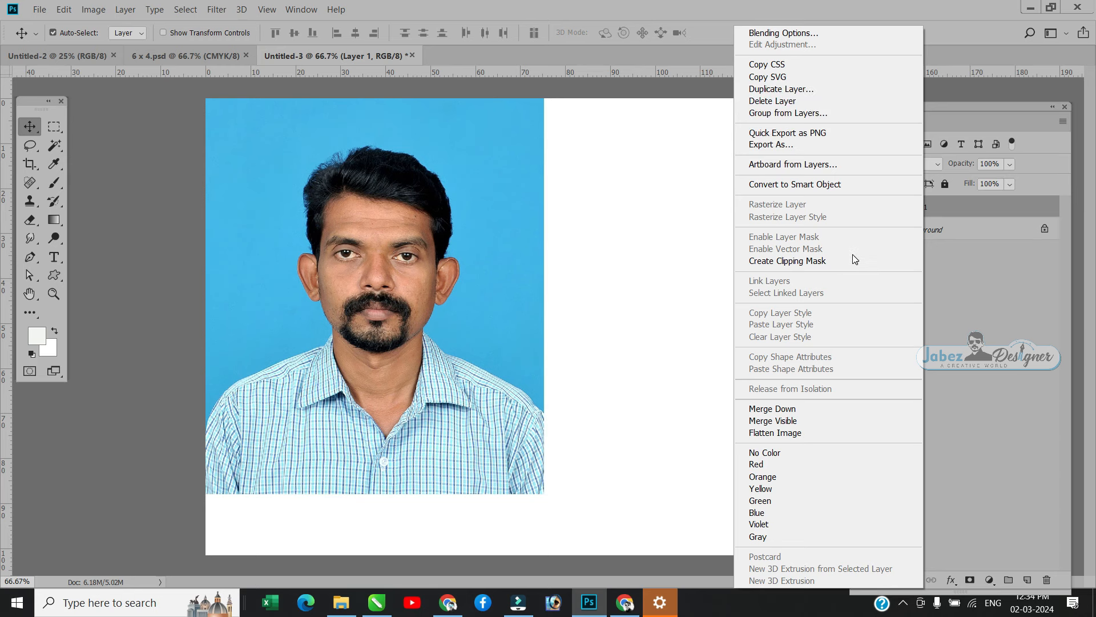
{"action": "left_click", "coordinate": [819, 190]}
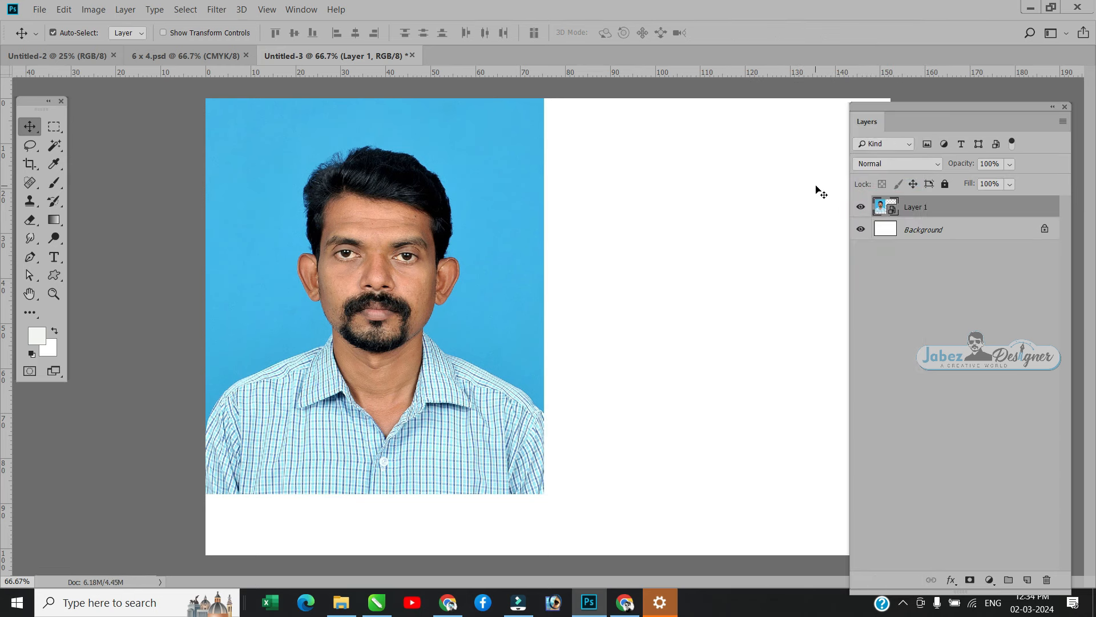
Step: Open the portrait smart object's contents and resize its canvas to 38.1 mm wide by 50.8 mm high, accepting the clipping
{"action": "double_click", "coordinate": [883, 206]}
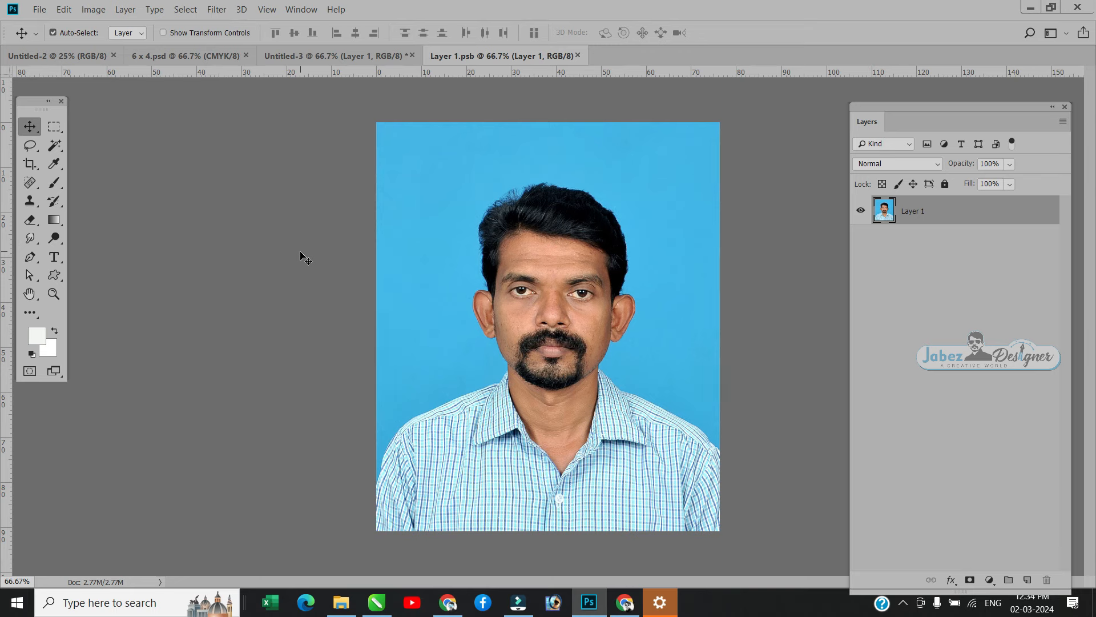
{"action": "left_click", "coordinate": [93, 10]}
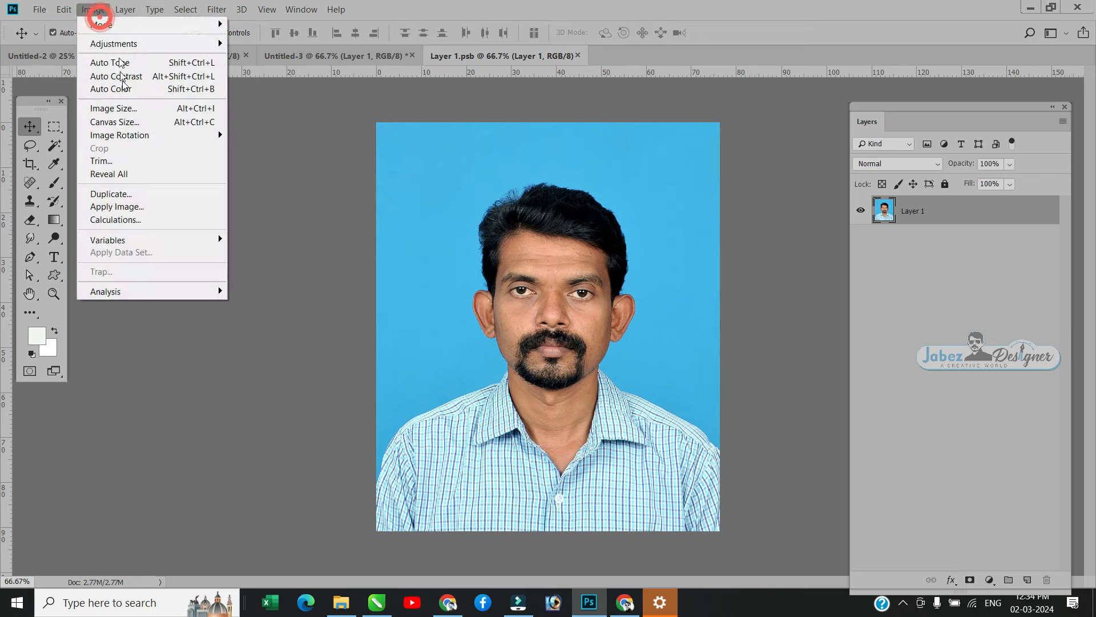
{"action": "left_click", "coordinate": [114, 122]}
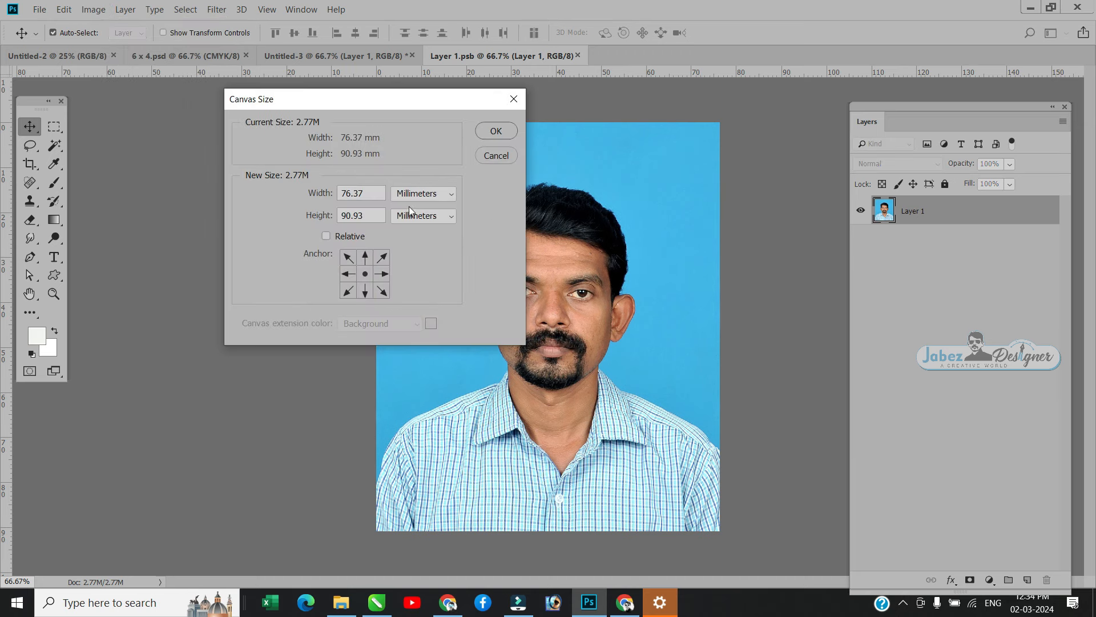
{"action": "double_click", "coordinate": [373, 194]}
{"action": "type", "text": "38"}
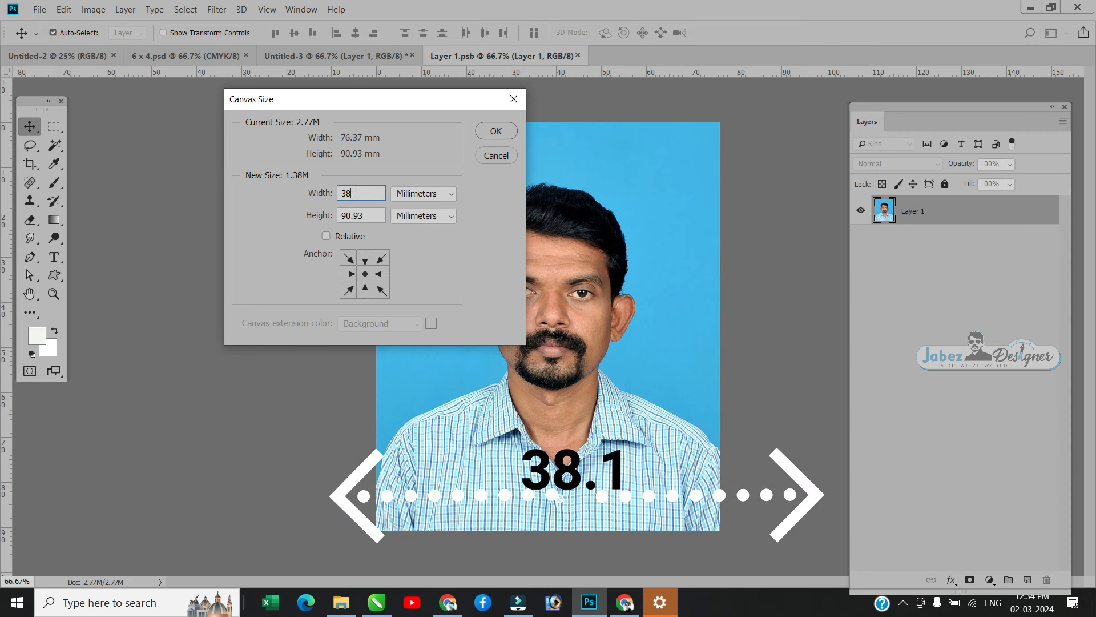
{"action": "type", "text": ".1"}
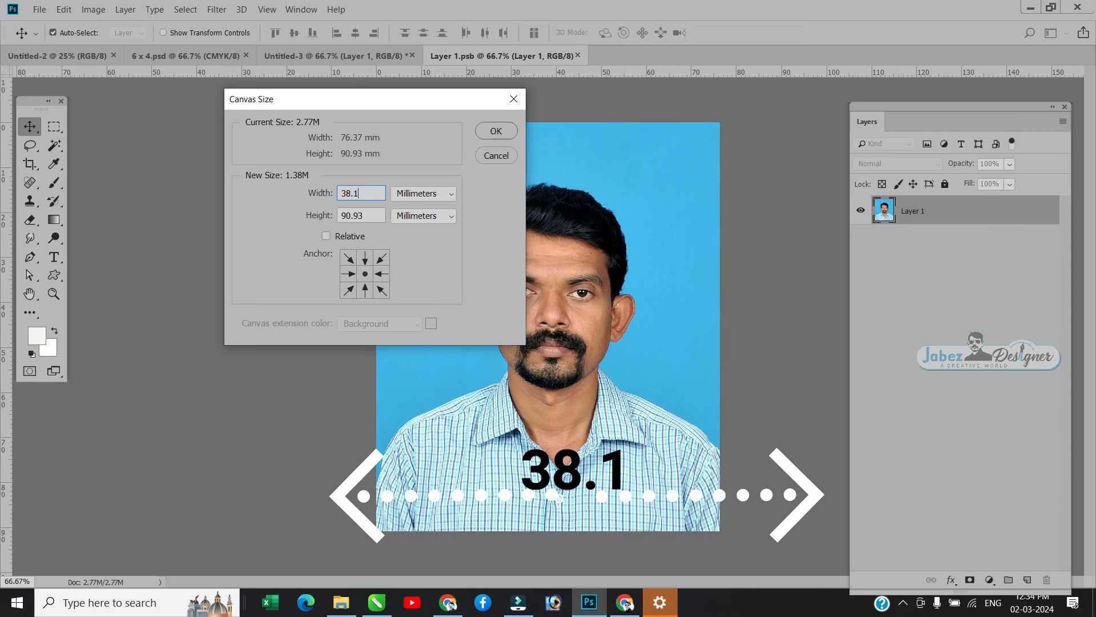
{"action": "left_click", "coordinate": [365, 215]}
{"action": "type", "text": "50.8"}
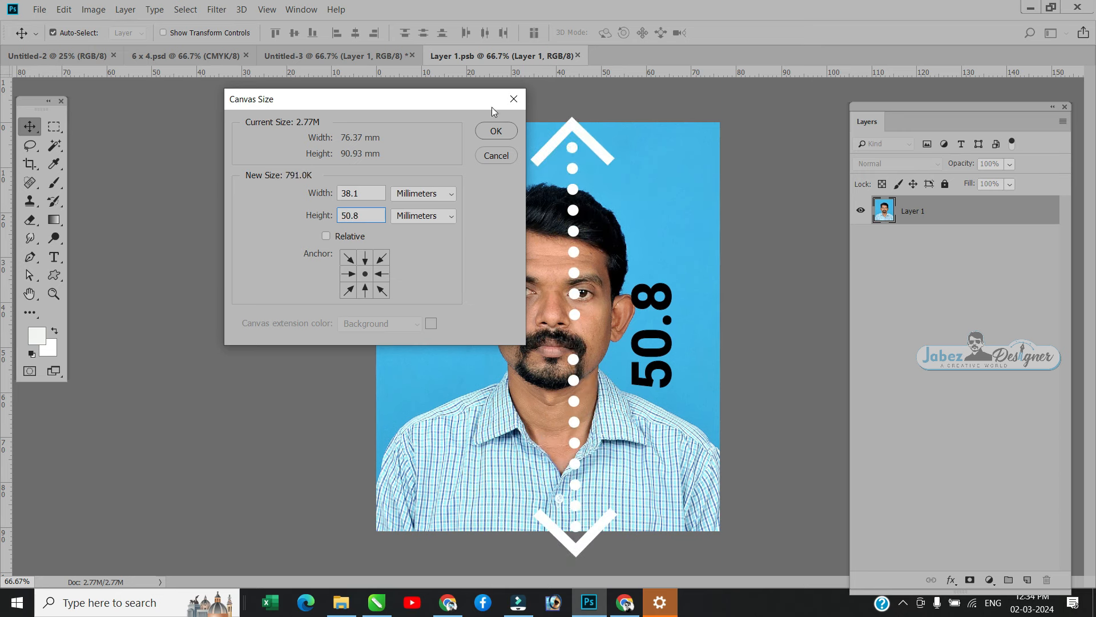
{"action": "left_click", "coordinate": [494, 132]}
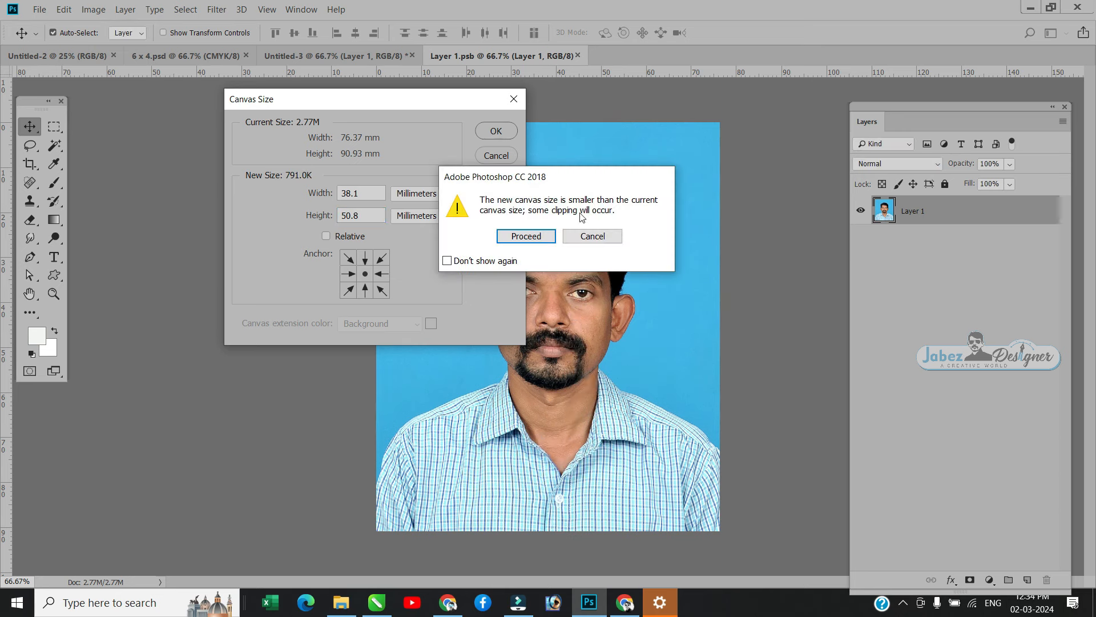
{"action": "left_click", "coordinate": [537, 241]}
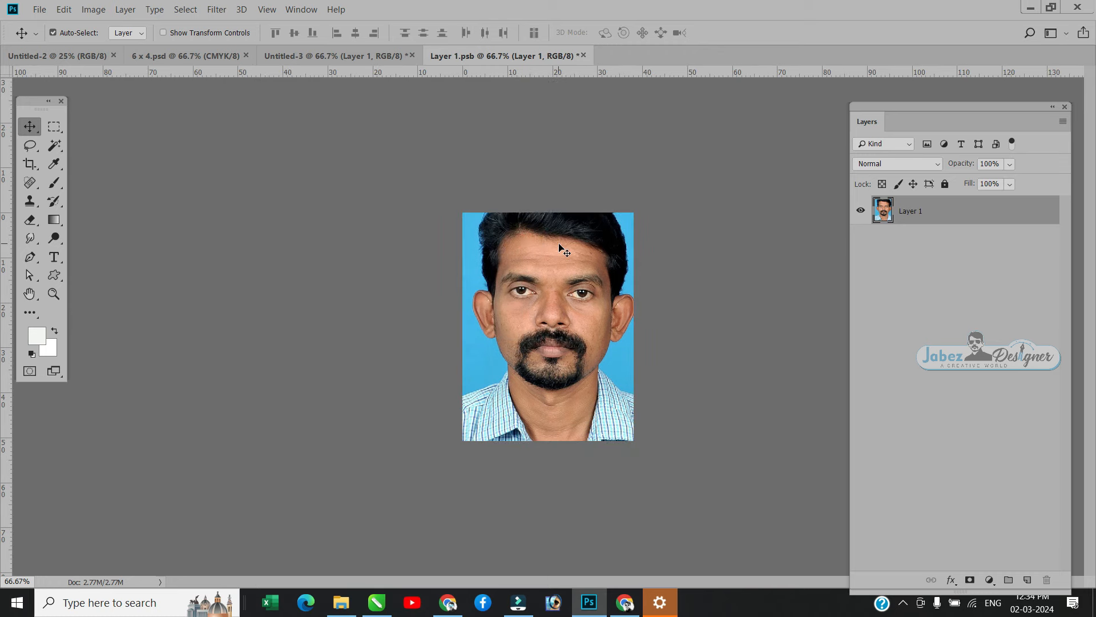
Step: Scale the portrait down to about 77% and center the head and shoulders within the passport-size canvas
{"action": "left_click_drag", "start_coordinate": [558, 244], "coordinate": [562, 275]}
{"action": "key", "text": "ctrl+t"}
{"action": "left_click_drag", "start_coordinate": [378, 148], "coordinate": [456, 238]}
{"action": "left_click_drag", "start_coordinate": [511, 291], "coordinate": [470, 254]}
{"action": "key", "text": "Return"}
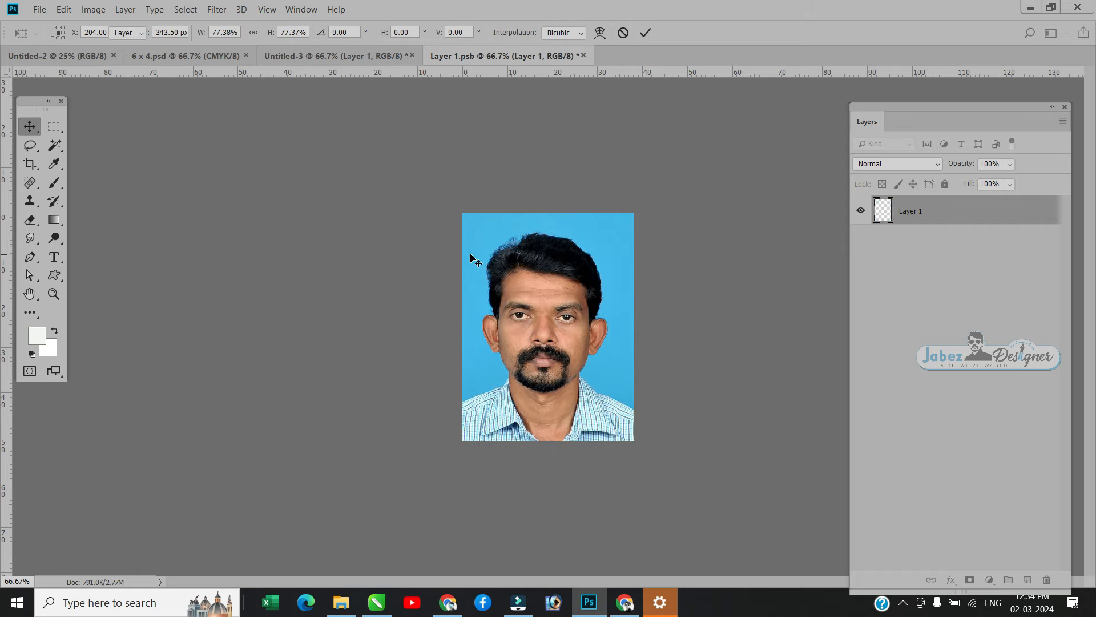
{"action": "left_click_drag", "start_coordinate": [533, 278], "coordinate": [539, 277]}
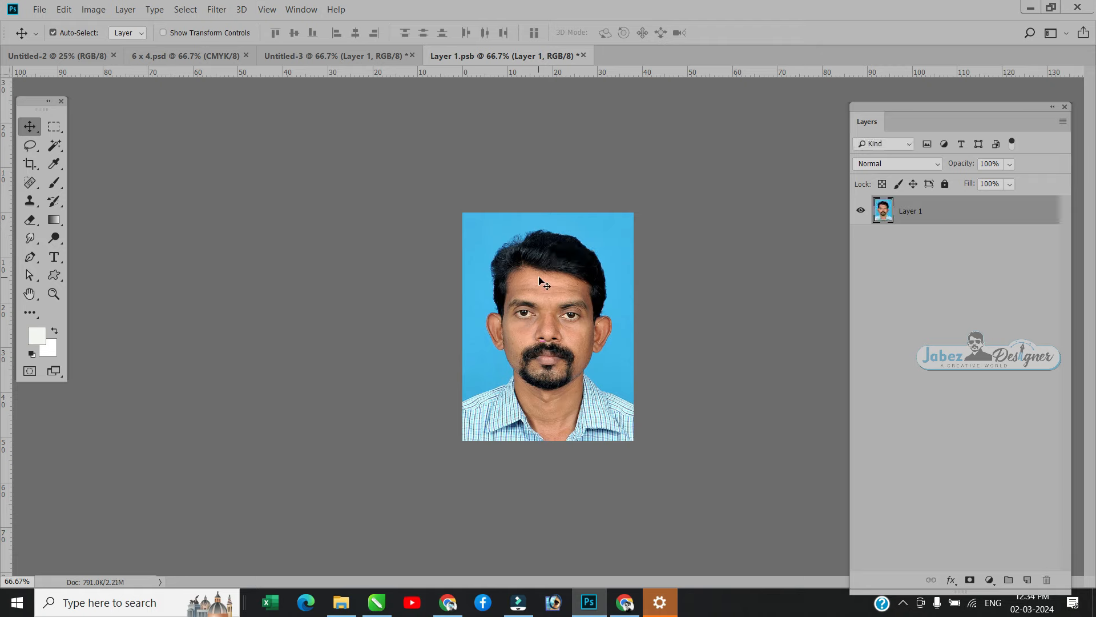
Step: Select a 25-pixel border around the portrait by contracting a full-canvas selection with the effect at canvas bounds, then inverting it
{"action": "key", "text": "ctrl+a"}
{"action": "left_click", "coordinate": [182, 10]}
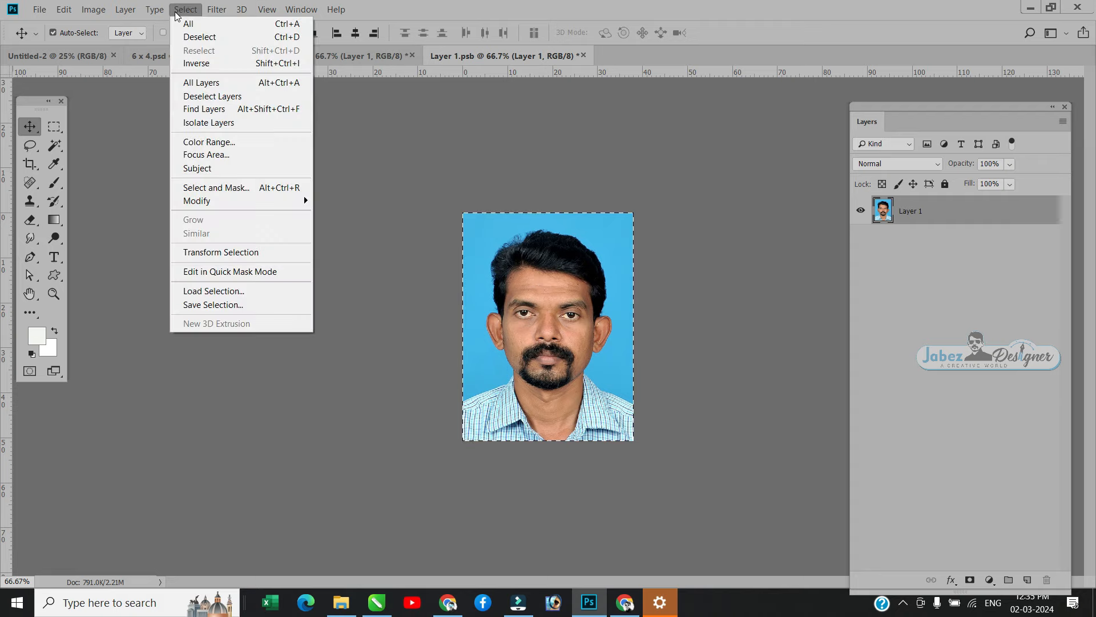
{"action": "left_click", "coordinate": [176, 12]}
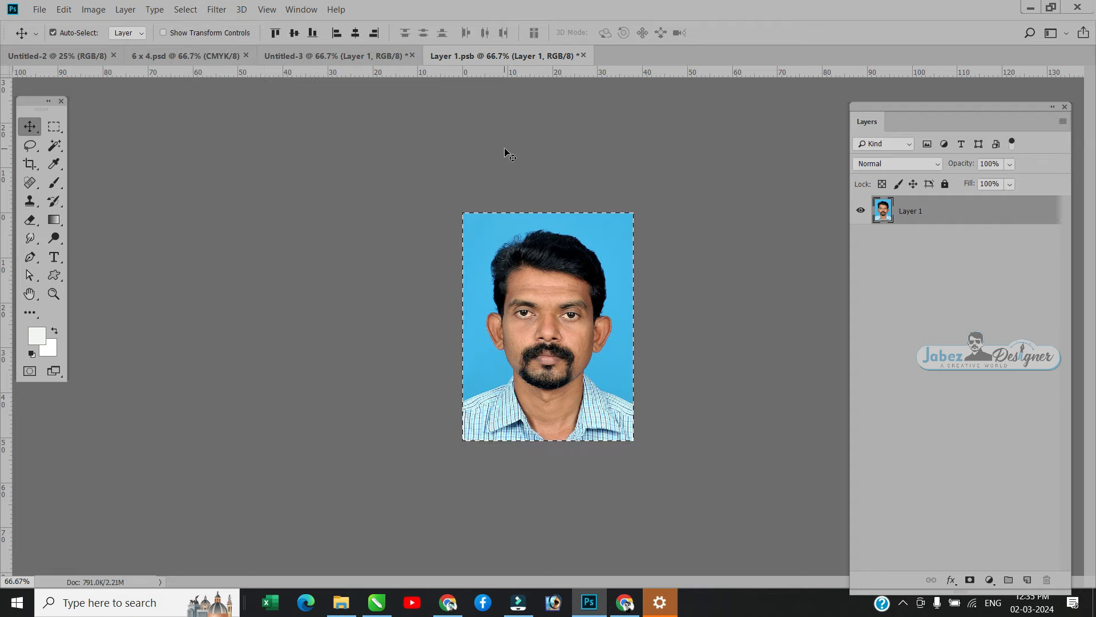
{"action": "left_click", "coordinate": [186, 10]}
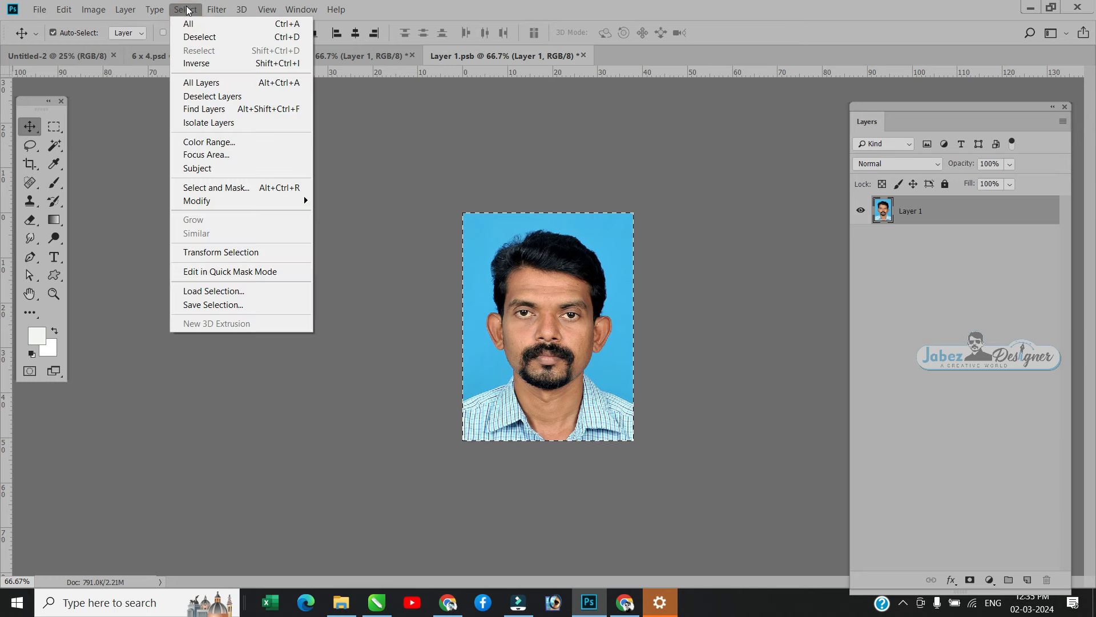
{"action": "left_click", "coordinate": [212, 201]}
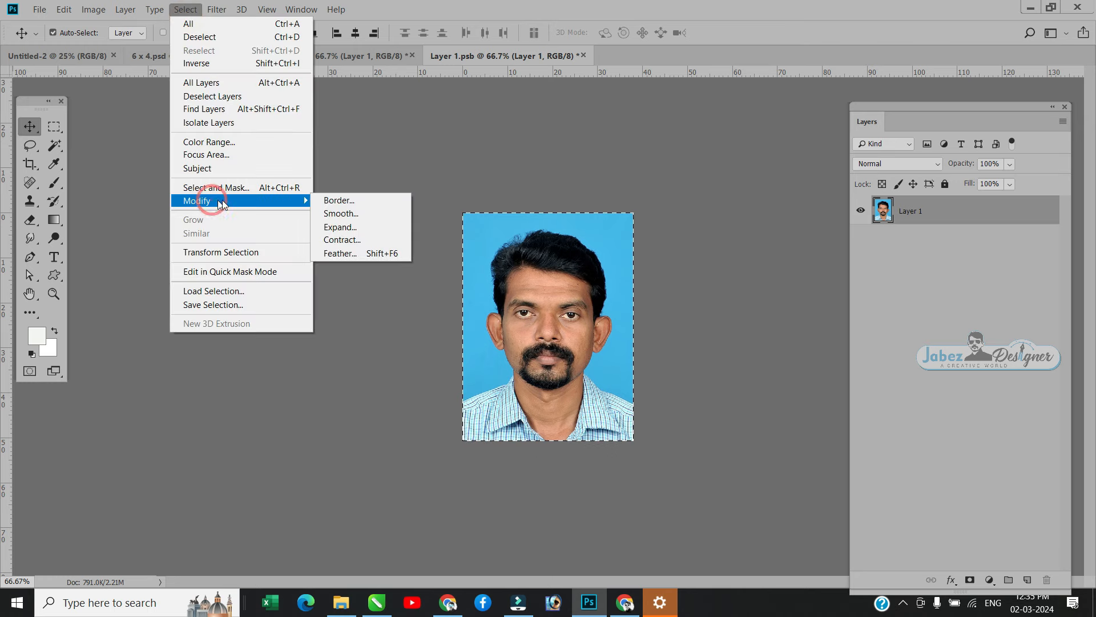
{"action": "left_click", "coordinate": [361, 243]}
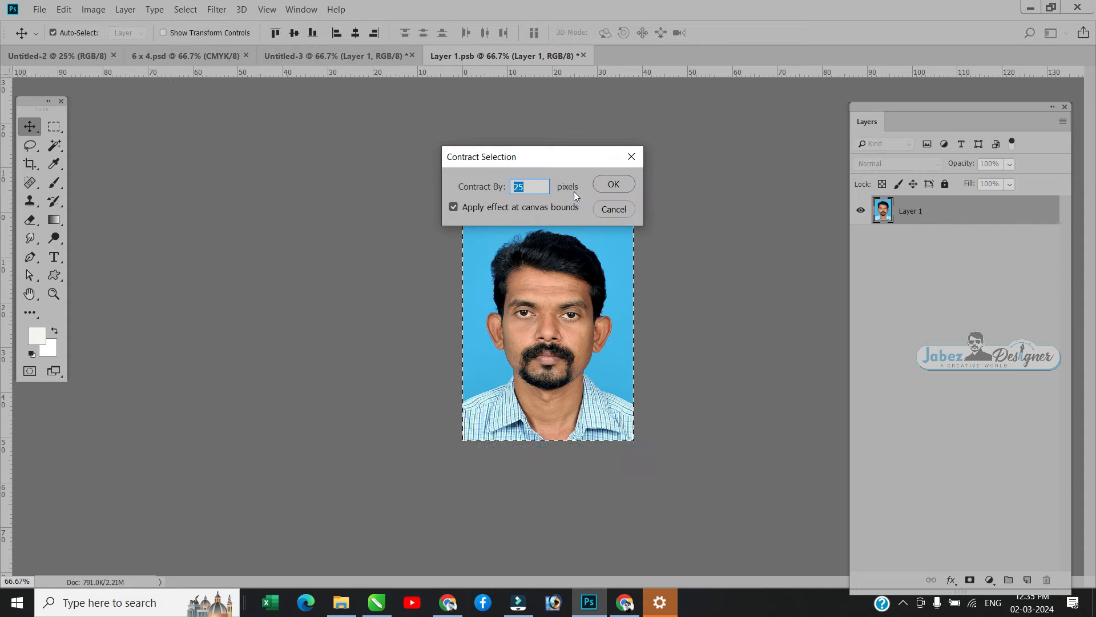
{"action": "left_click", "coordinate": [613, 186]}
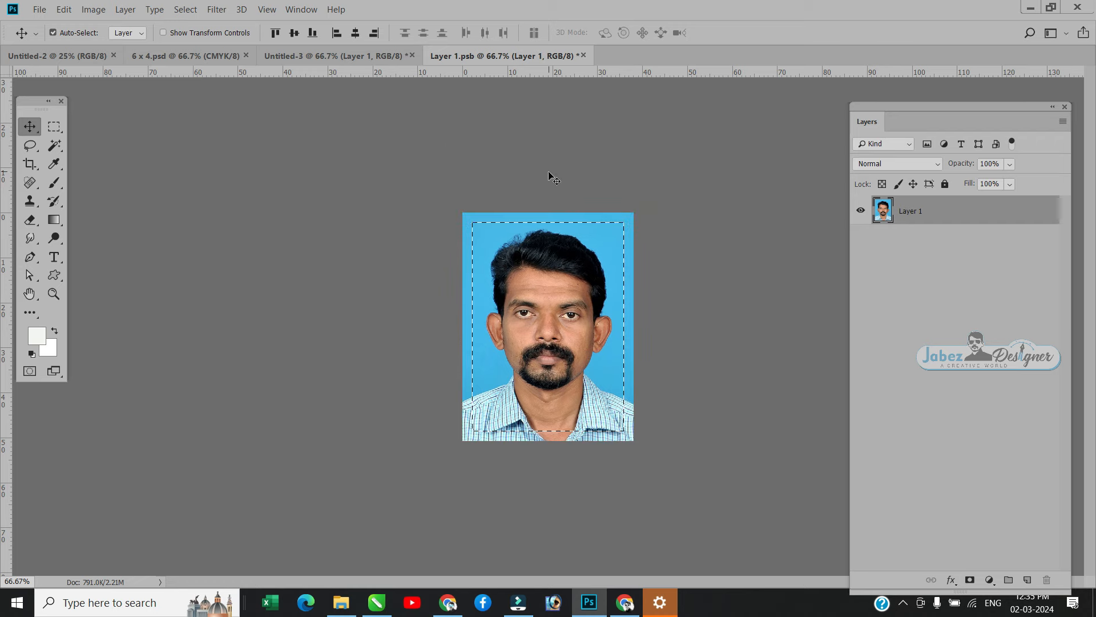
{"action": "key", "text": "shift+ctrl+i"}
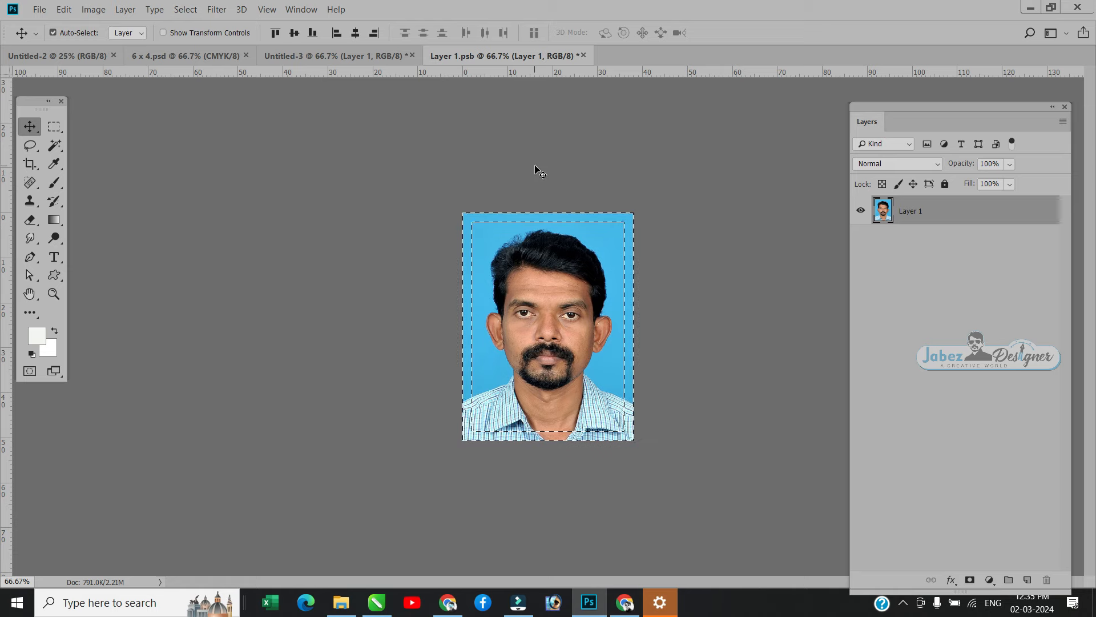
Step: Save the border selection as a new channel named jj
{"action": "left_click", "coordinate": [185, 9]}
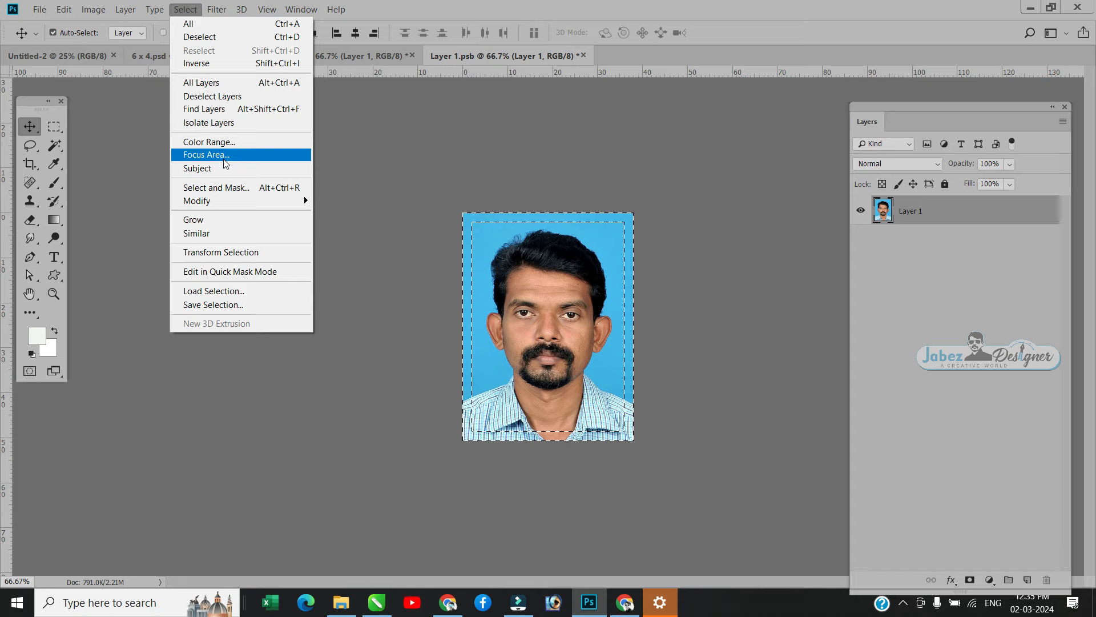
{"action": "left_click", "coordinate": [234, 306]}
{"action": "left_click", "coordinate": [493, 196]}
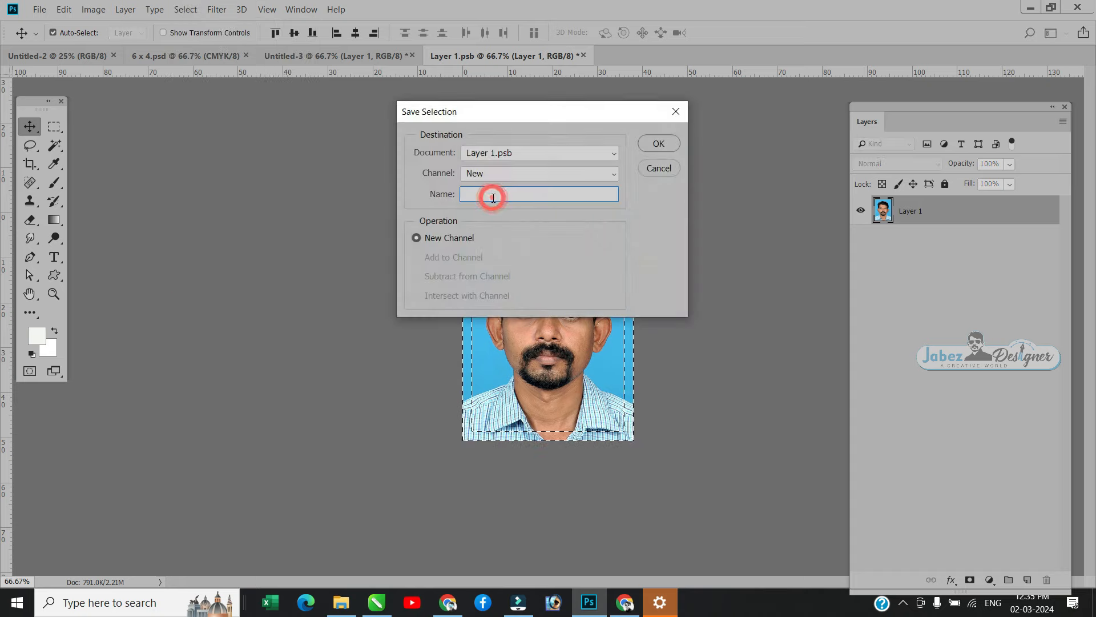
{"action": "type", "text": "jj"}
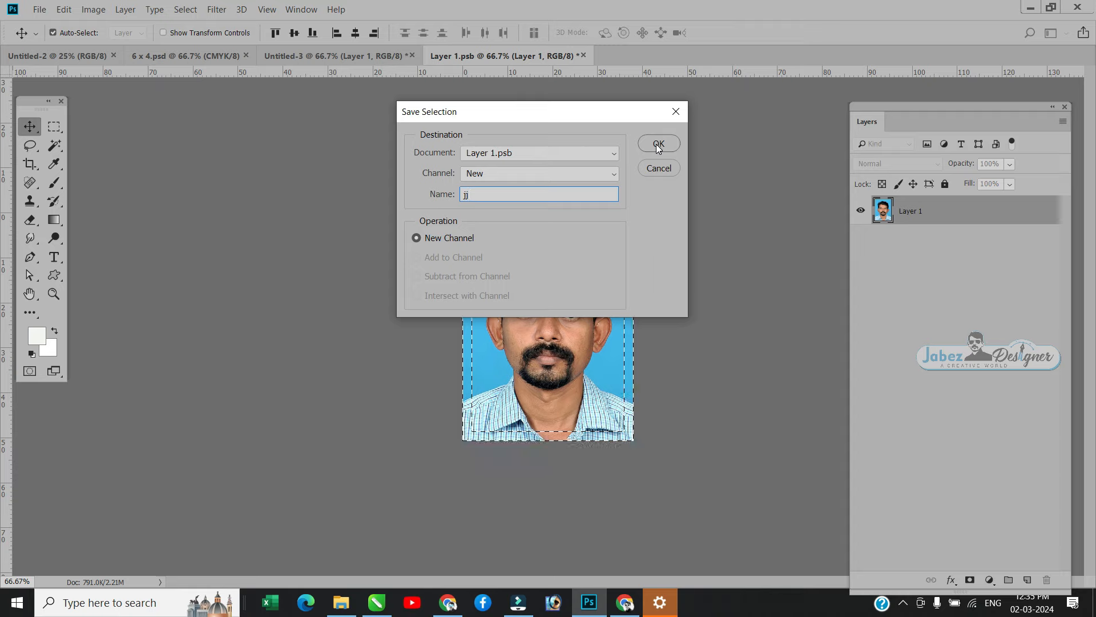
{"action": "left_click", "coordinate": [656, 145]}
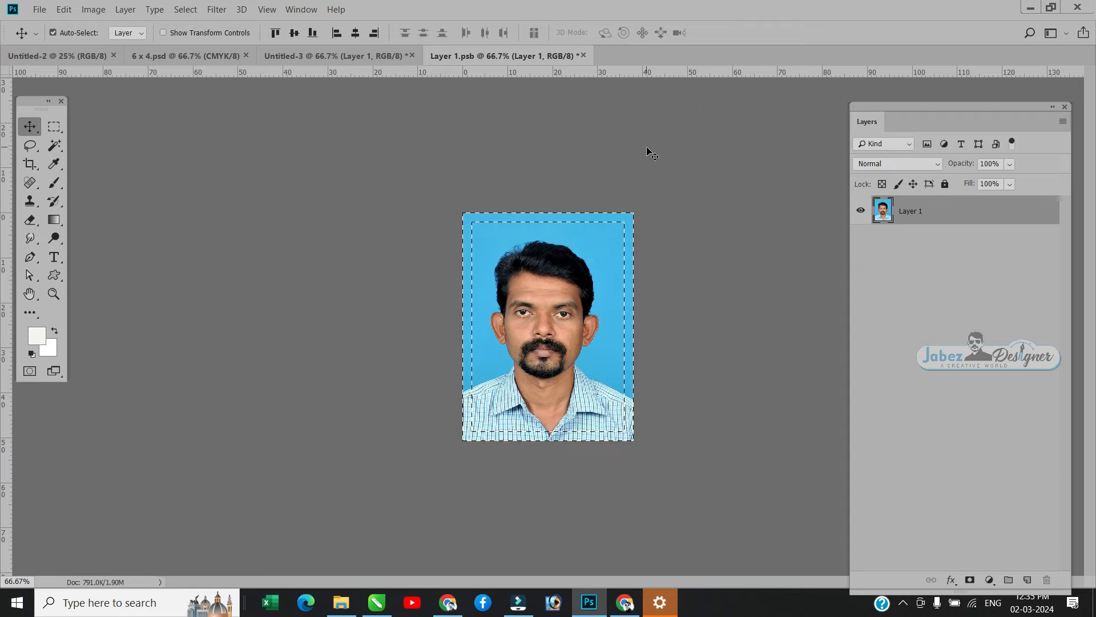
Step: Clear the selected border from the portrait, deselect, and add a new layer filled with the off-white foreground color beneath it
{"action": "key", "text": "Delete"}
{"action": "key", "text": "ctrl+d"}
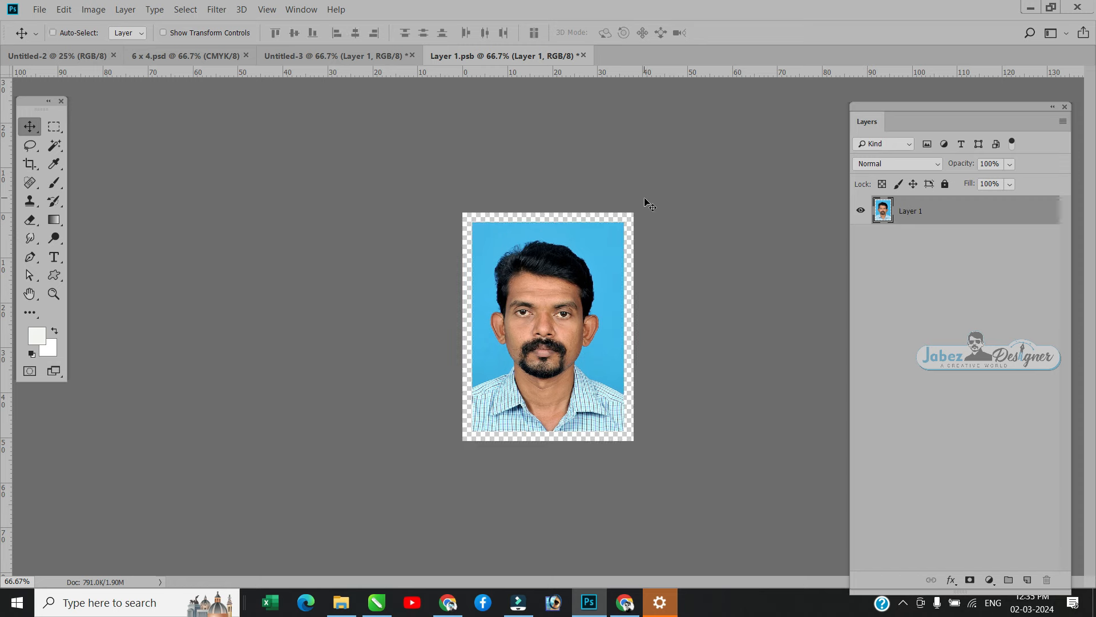
{"action": "key", "text": "ctrl+shift+n"}
{"action": "key", "text": "Return"}
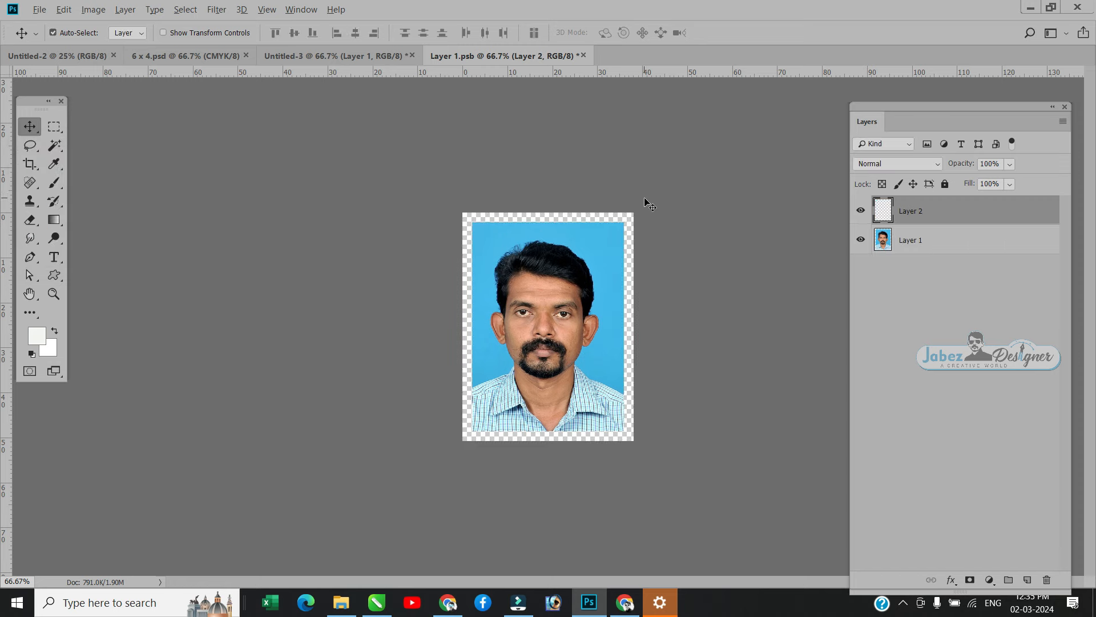
{"action": "key", "text": "alt+BackSpace"}
{"action": "key", "text": "ctrl+bracketleft"}
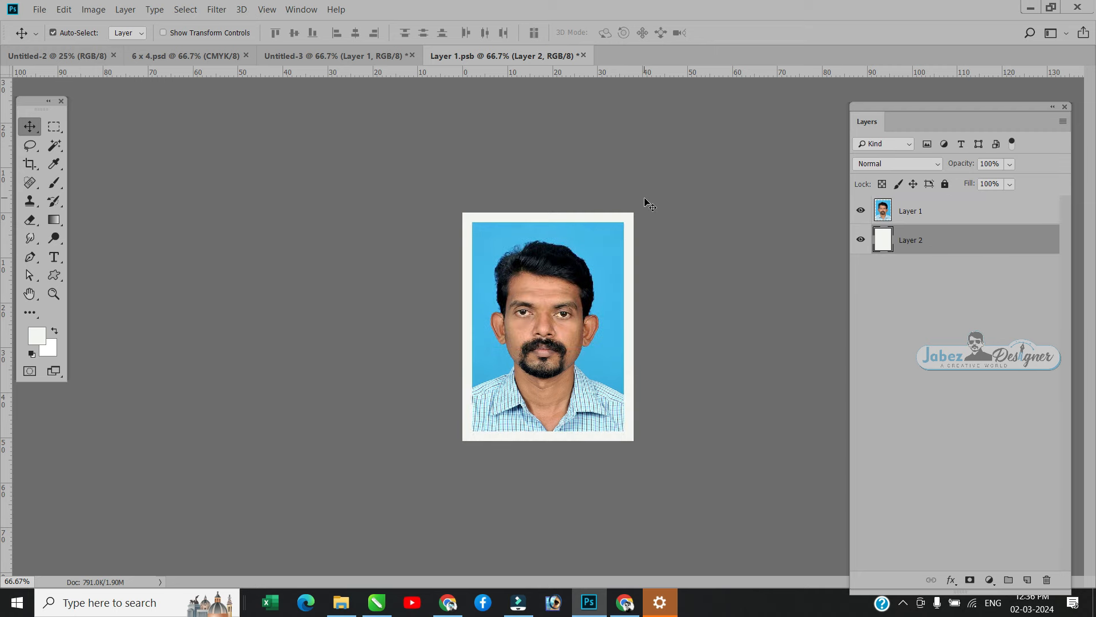
Step: Add a stroke layer style of size 3 to the off-white backing layer and save the smart object's contents
{"action": "left_click", "coordinate": [125, 10]}
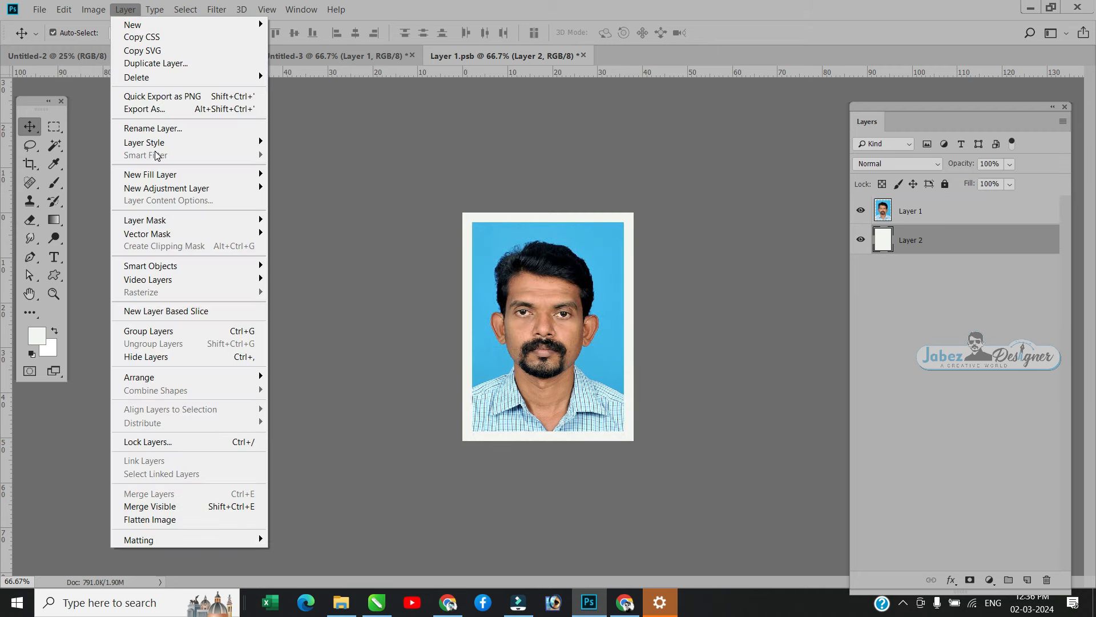
{"action": "mouse_move", "coordinate": [154, 147]}
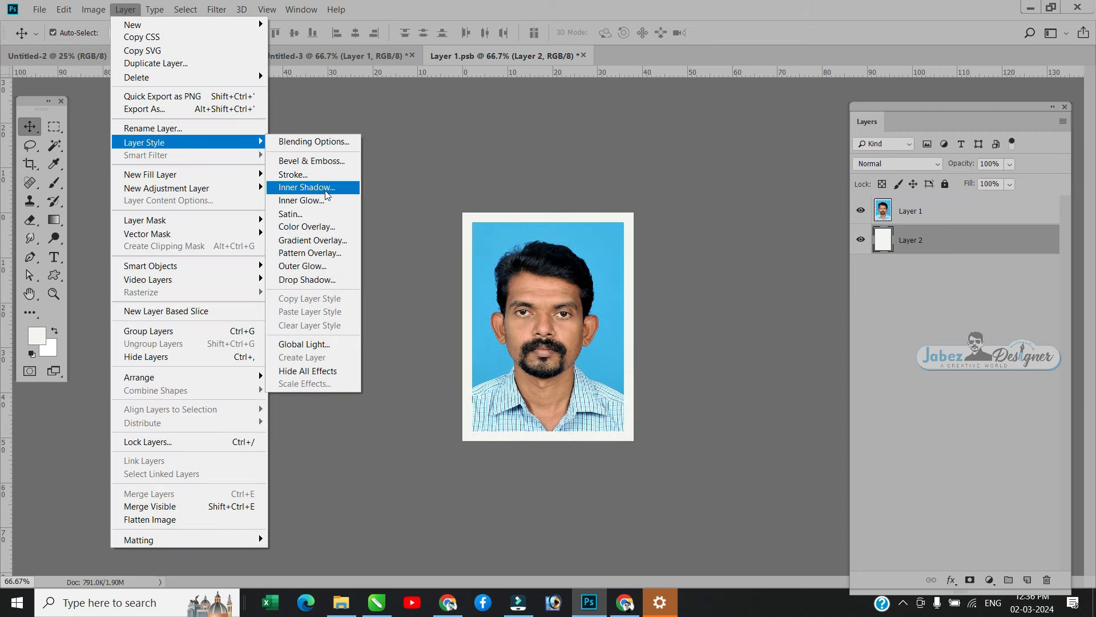
{"action": "left_click", "coordinate": [315, 175]}
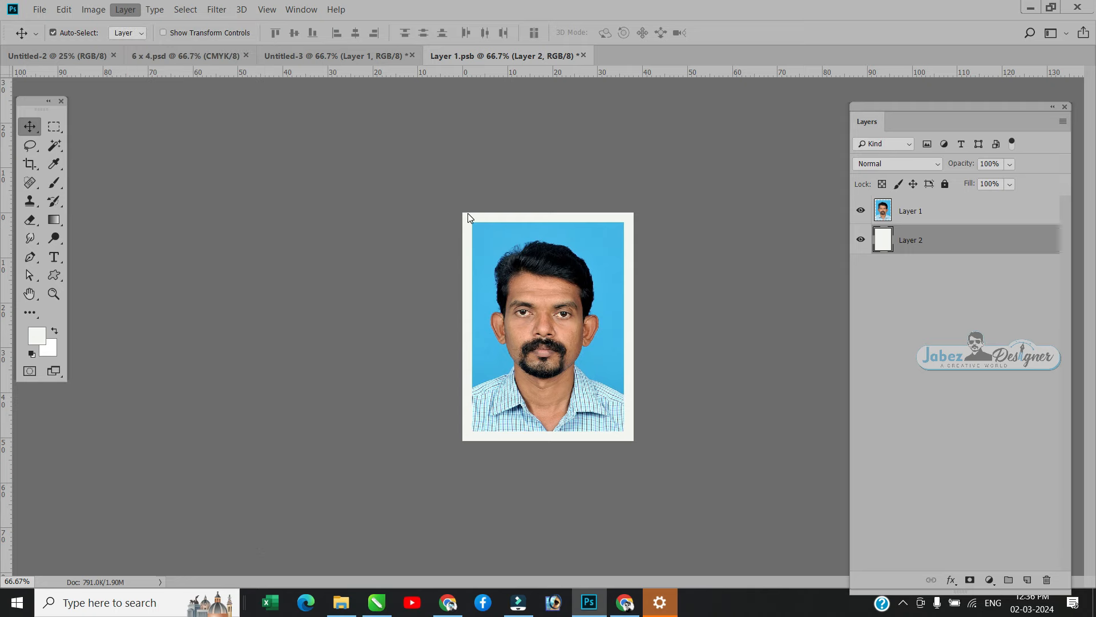
{"action": "left_click", "coordinate": [797, 315]}
{"action": "left_click", "coordinate": [795, 338]}
{"action": "double_click", "coordinate": [863, 296]}
{"action": "type", "text": "3"}
{"action": "left_click", "coordinate": [1036, 280]}
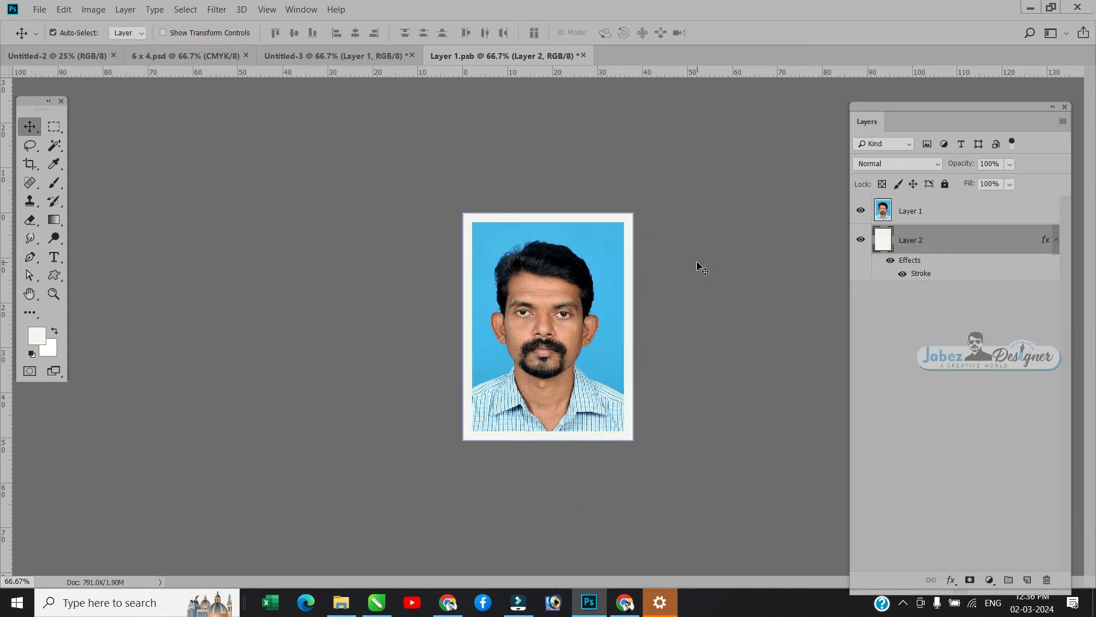
{"action": "key", "text": "ctrl+s"}
Step: In the sheet document, align the bordered portrait to the upper-left corner and duplicate it across to form a row of four
{"action": "left_click", "coordinate": [317, 53]}
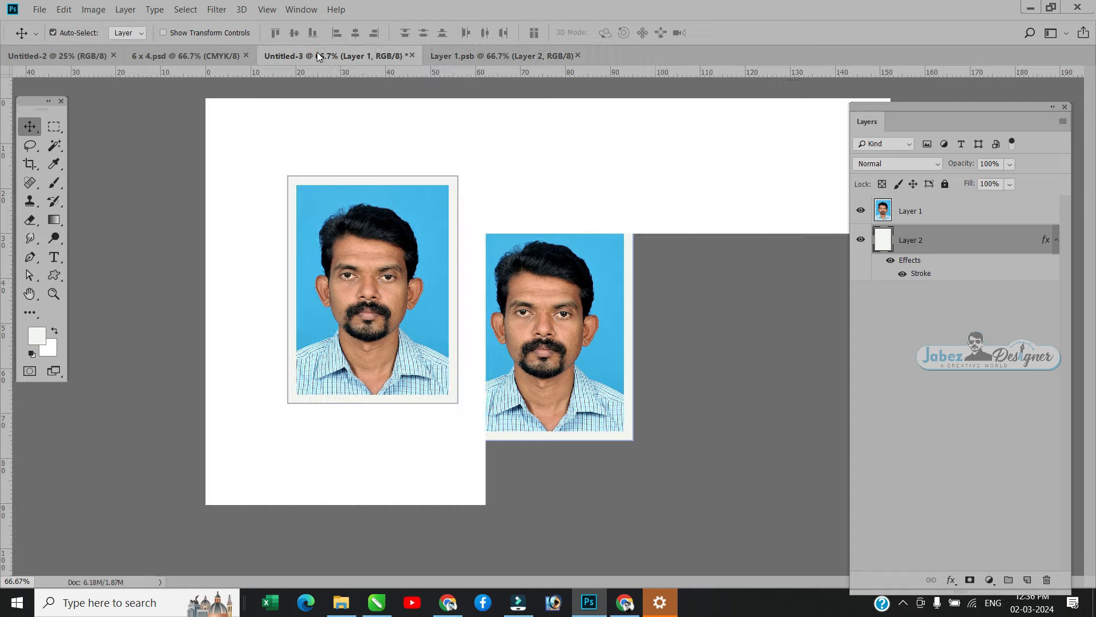
{"action": "left_click_drag", "start_coordinate": [389, 309], "coordinate": [465, 269]}
{"action": "key", "text": "ctrl"}
{"action": "key", "text": "ctrl+minus"}
{"action": "left_click_drag", "start_coordinate": [544, 289], "coordinate": [718, 270]}
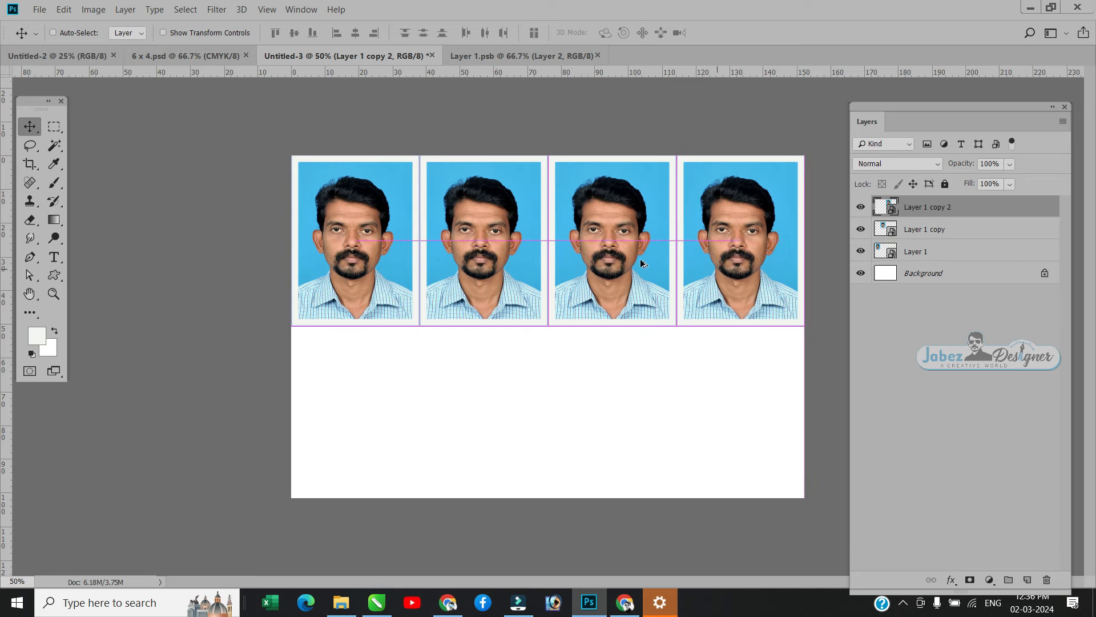
Step: Select all four photos in the first row and duplicate them directly below as a second row
{"action": "left_click", "coordinate": [606, 251], "text": "shift"}
{"action": "left_click", "coordinate": [470, 247], "text": "shift"}
{"action": "left_click_drag", "start_coordinate": [360, 253], "coordinate": [390, 368]}
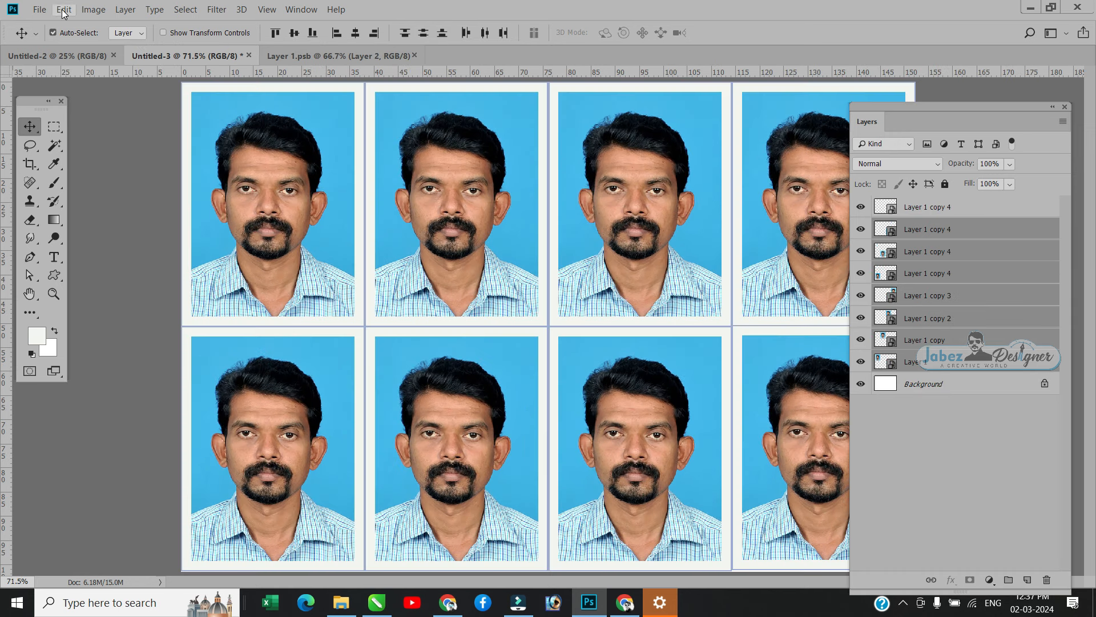
Step: Save the photo sheet as 6 x 4.psd in the Passport folder, replacing the existing file and keeping Maximize Compatibility on
{"action": "left_click", "coordinate": [39, 9]}
{"action": "left_click", "coordinate": [65, 163]}
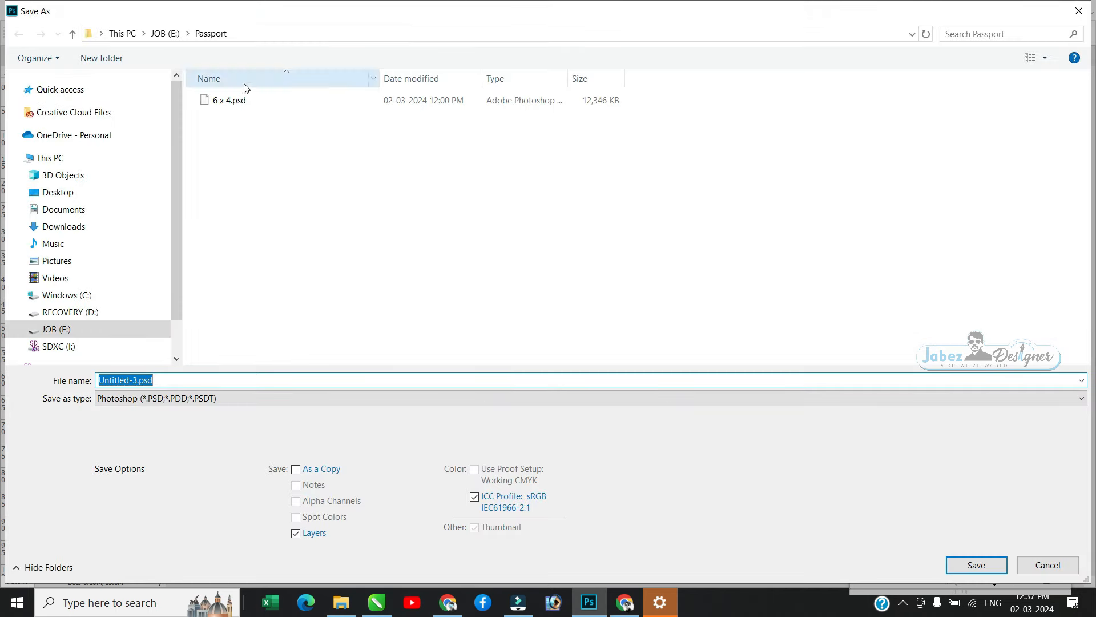
{"action": "left_click", "coordinate": [214, 100]}
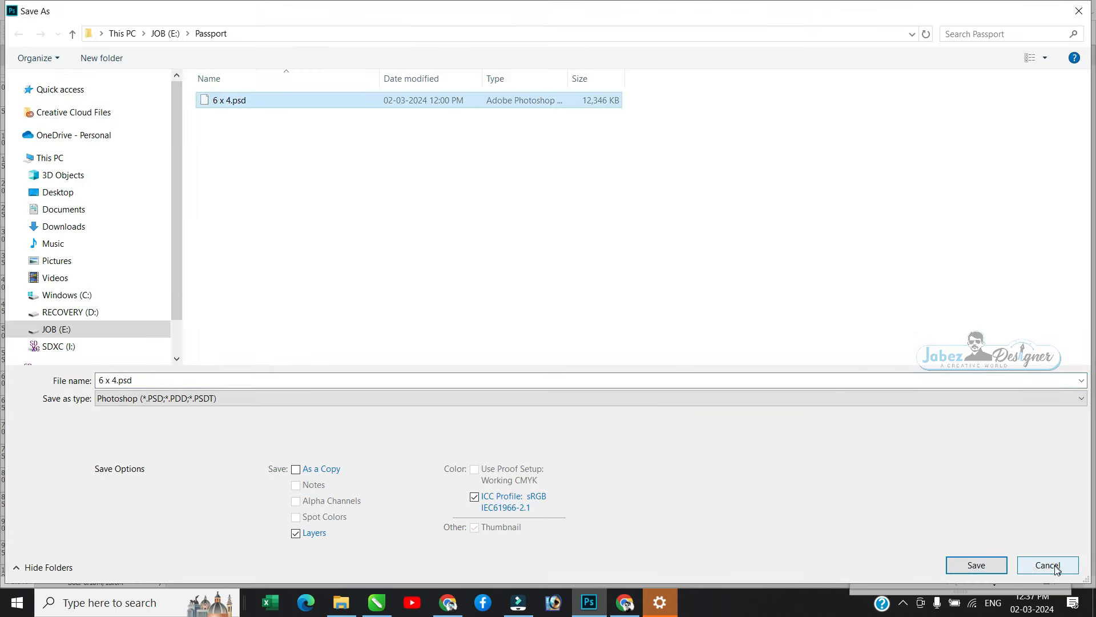
{"action": "left_click", "coordinate": [968, 566]}
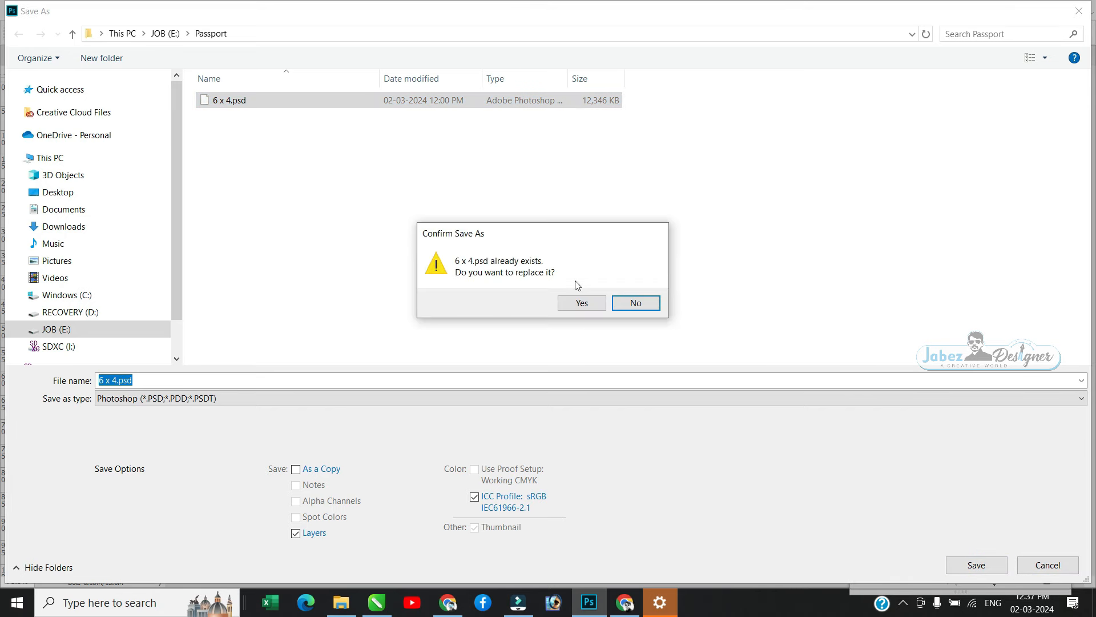
{"action": "left_click", "coordinate": [576, 304]}
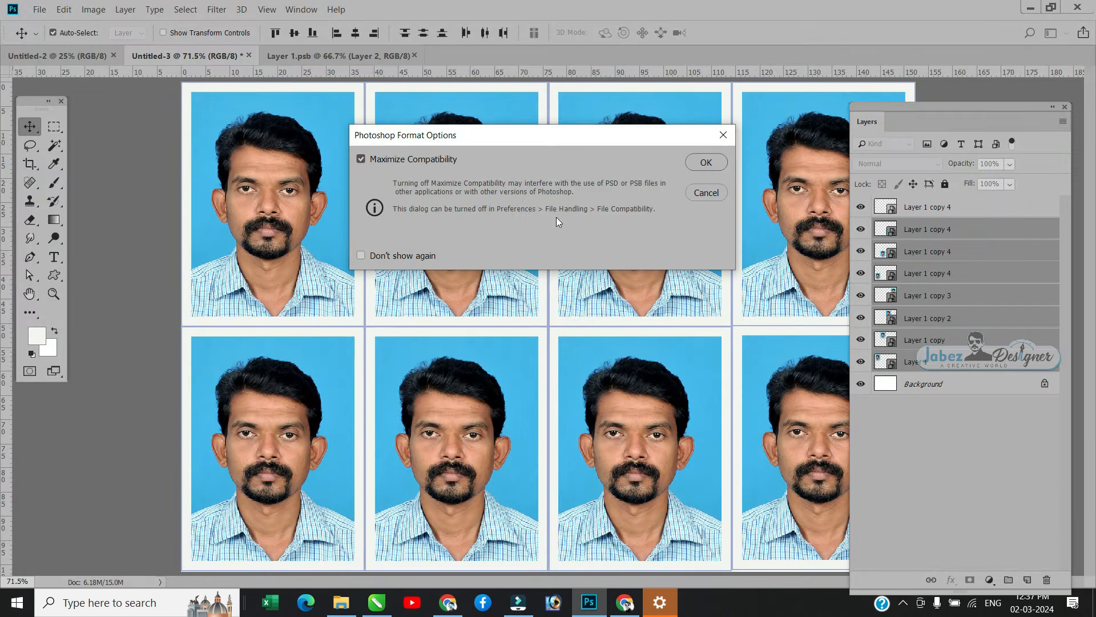
{"action": "left_click", "coordinate": [703, 162]}
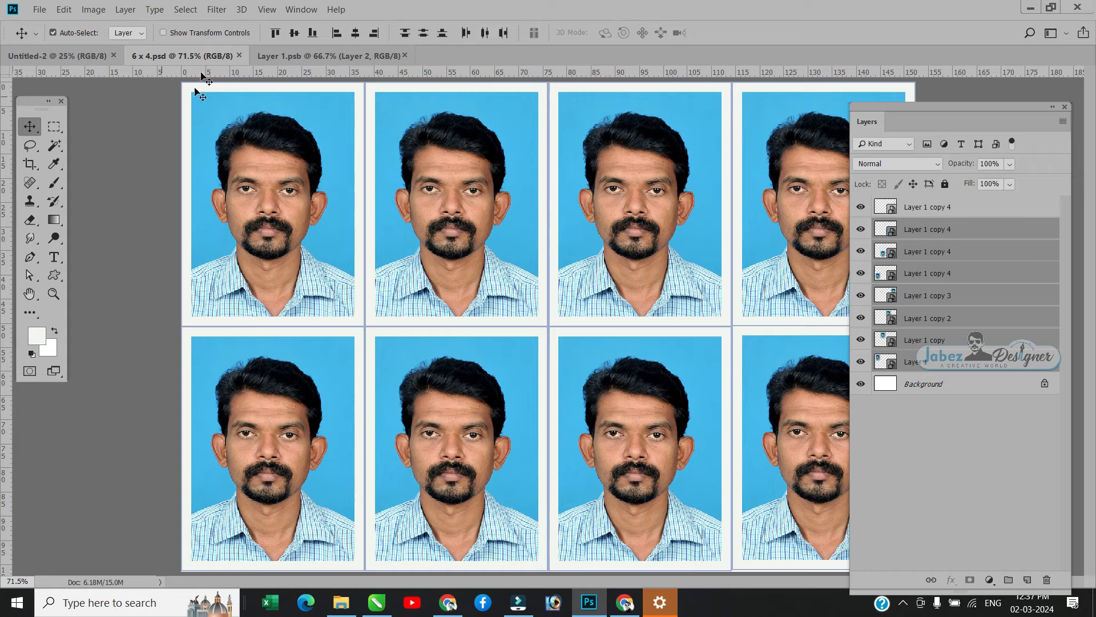
Step: Close the open documents and reopen 6 x 4.psd from the Passport folder
{"action": "left_click", "coordinate": [239, 55]}
{"action": "left_click", "coordinate": [279, 54]}
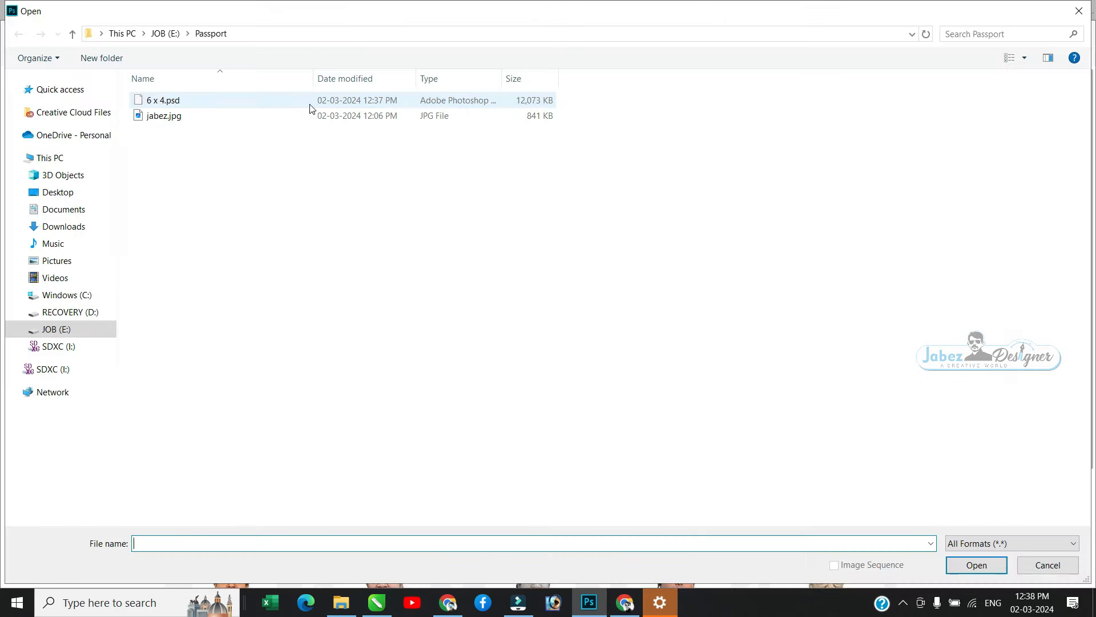
{"action": "left_click", "coordinate": [260, 199]}
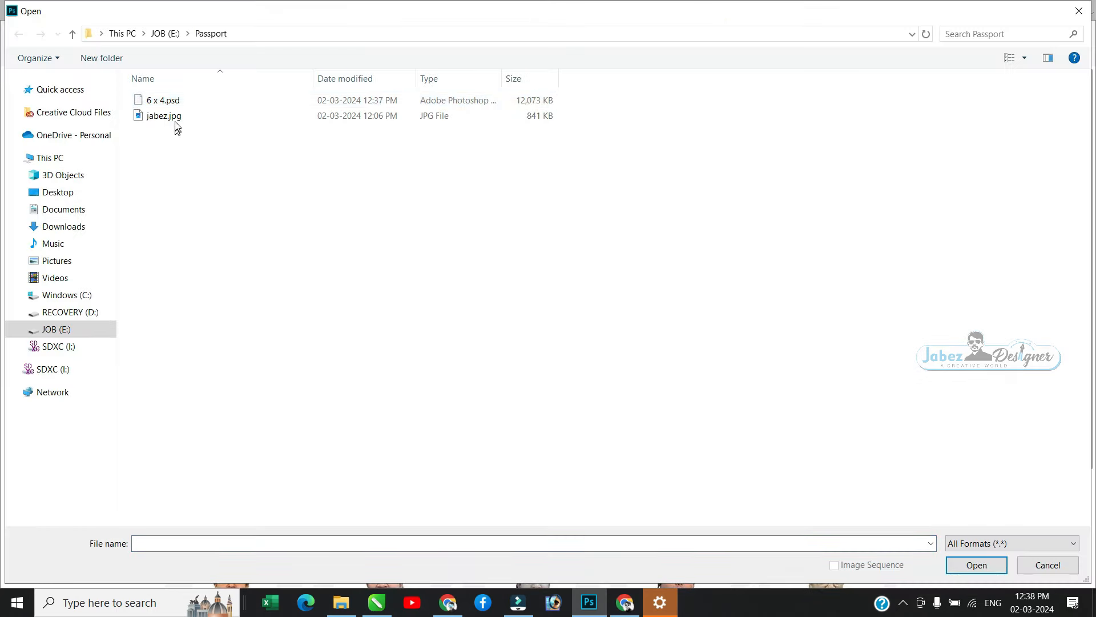
{"action": "left_click", "coordinate": [162, 103]}
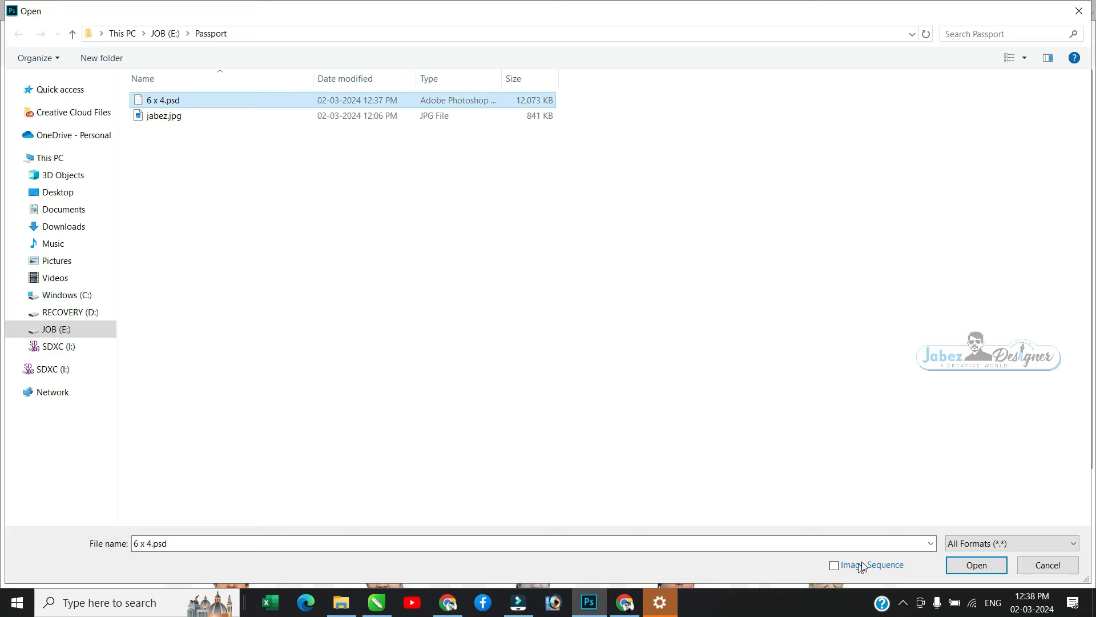
{"action": "left_click", "coordinate": [959, 565]}
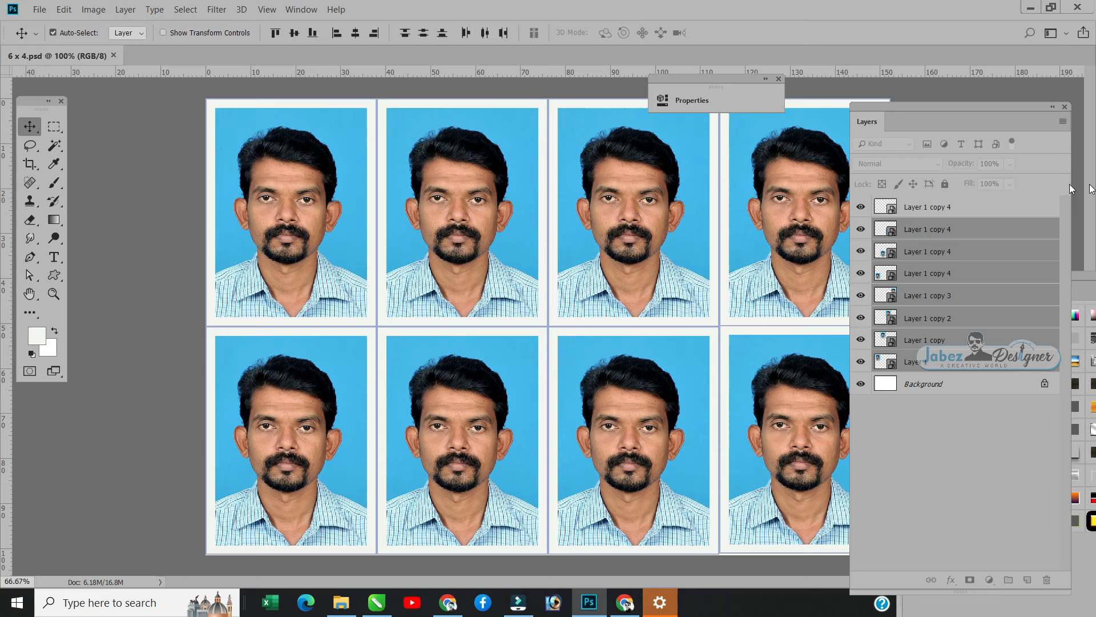
Step: Open the contents of the topmost portrait smart object layer
{"action": "left_click", "coordinate": [942, 209]}
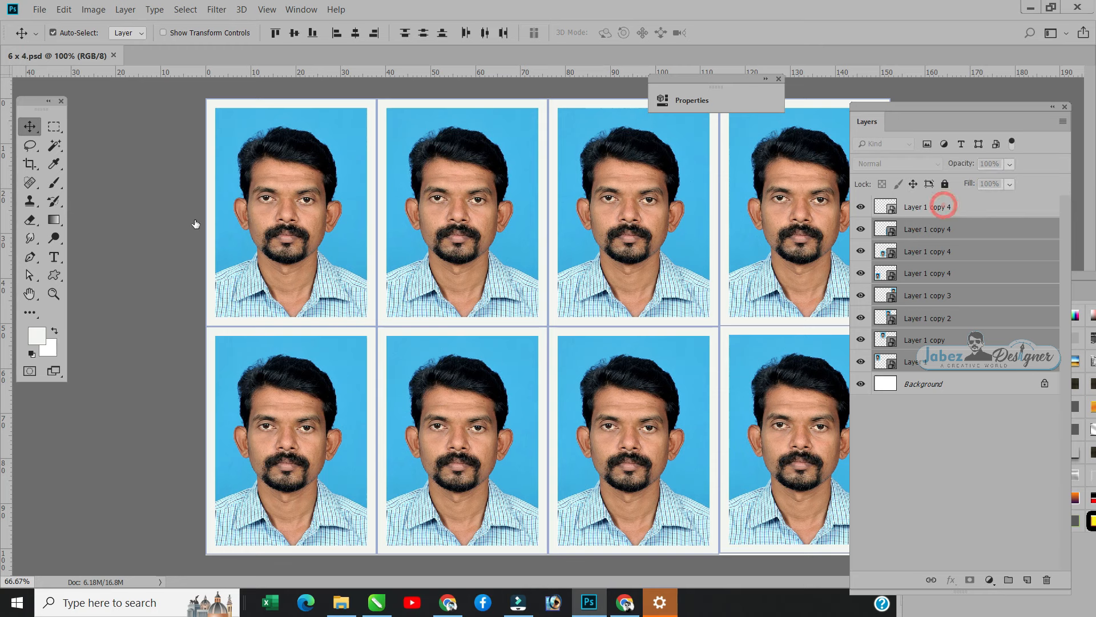
{"action": "double_click", "coordinate": [887, 206]}
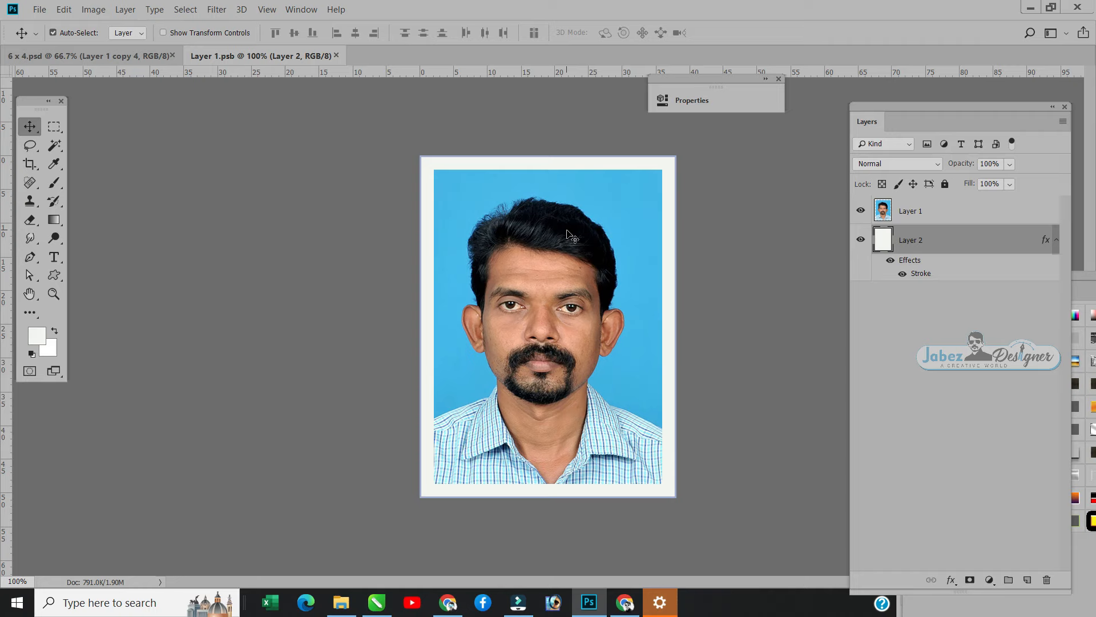
Step: Locate the 100NIKON folder under DCIM on the SDXC (I:) card and open DSCN3937.JPG in Photoshop
{"action": "left_click", "coordinate": [340, 602]}
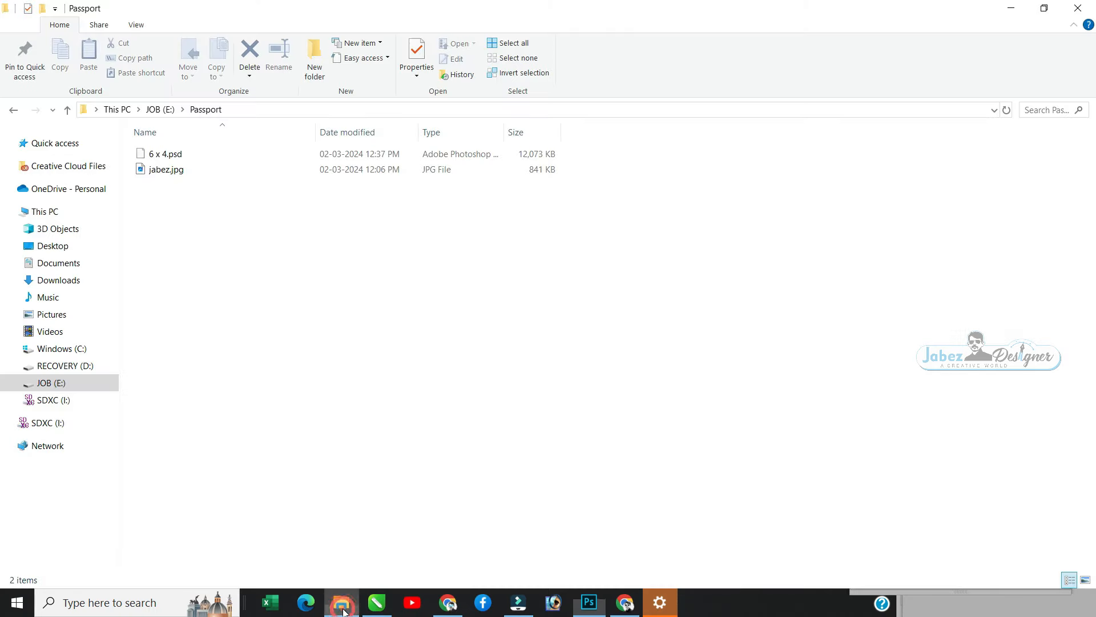
{"action": "left_click", "coordinate": [52, 402]}
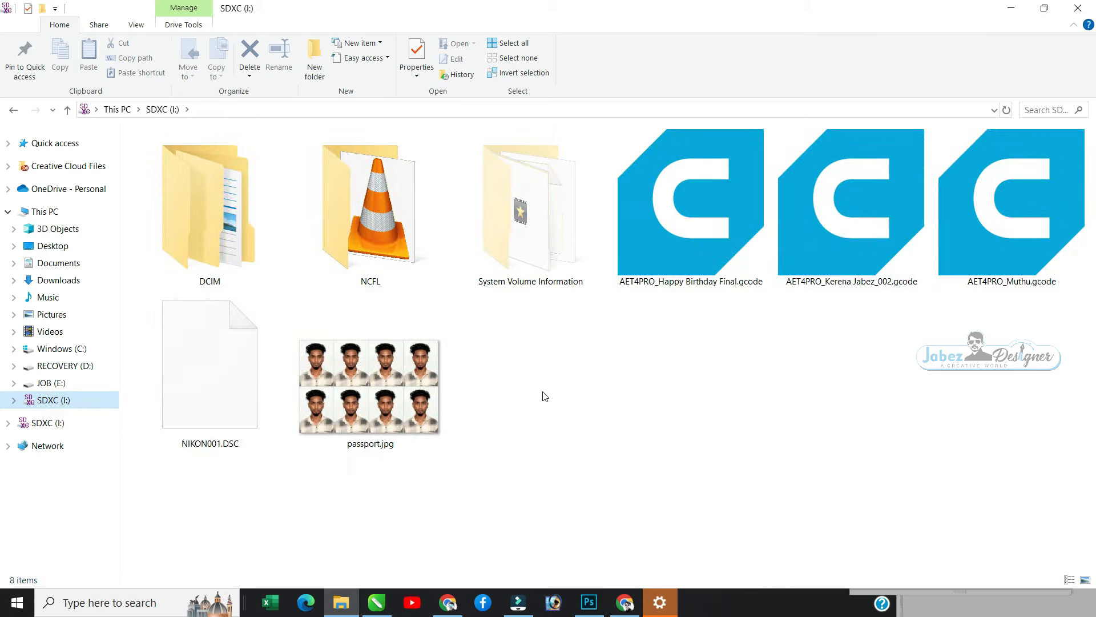
{"action": "left_click", "coordinate": [252, 254]}
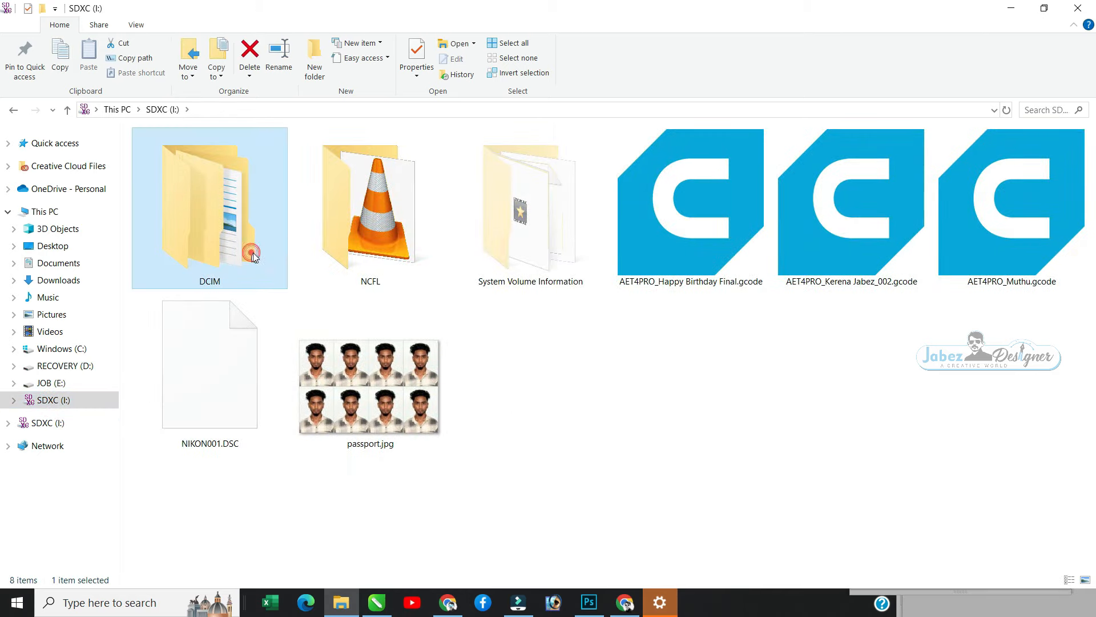
{"action": "double_click", "coordinate": [252, 254]}
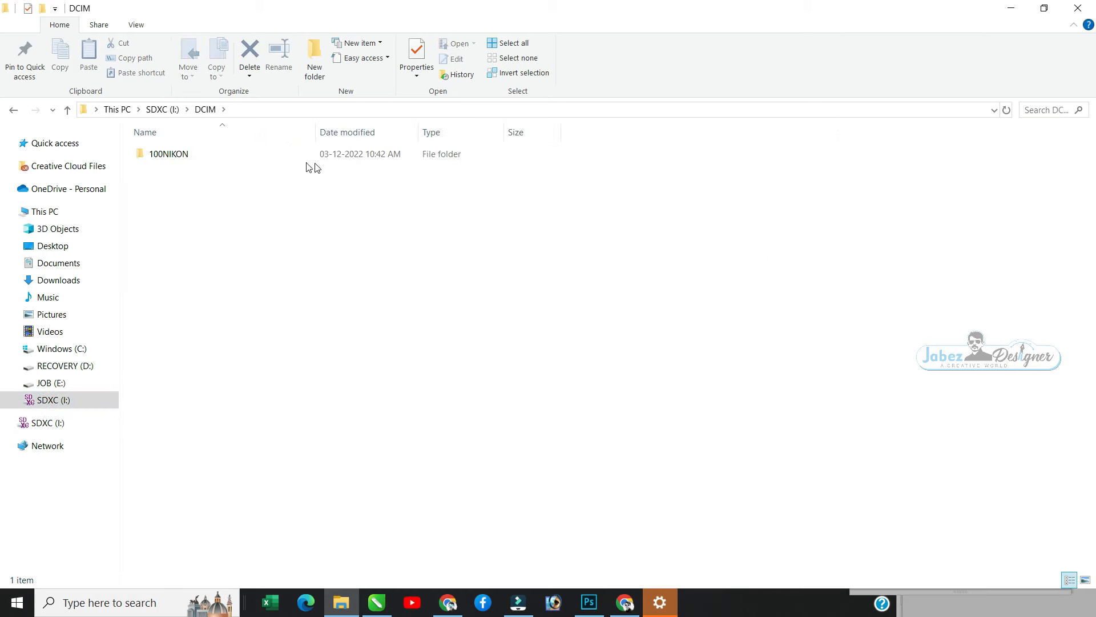
{"action": "left_click", "coordinate": [183, 160]}
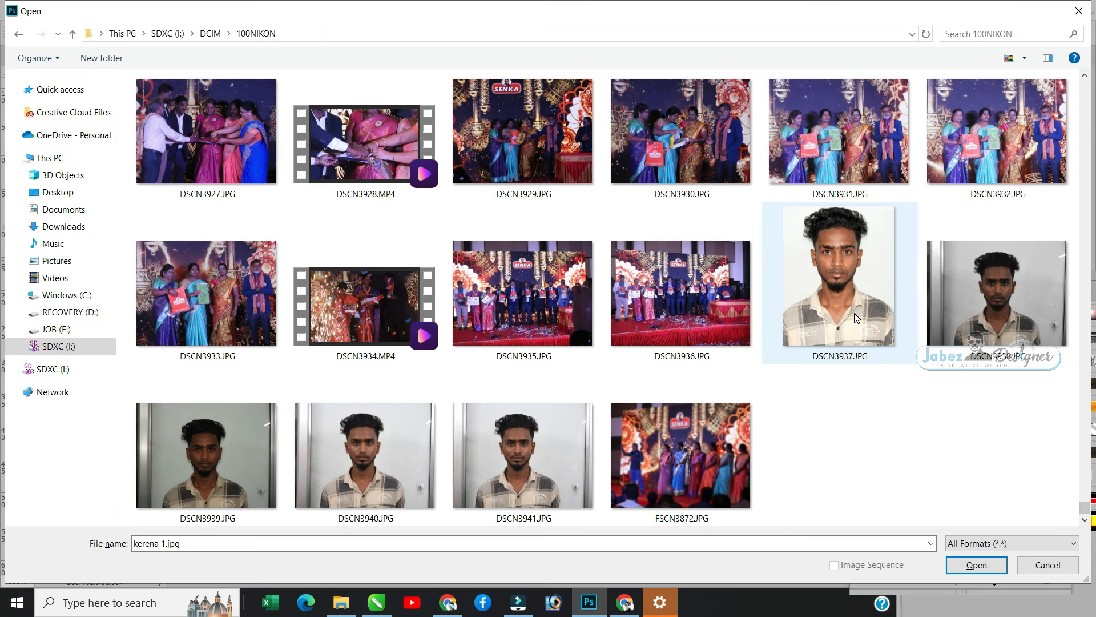
{"action": "left_click", "coordinate": [854, 312]}
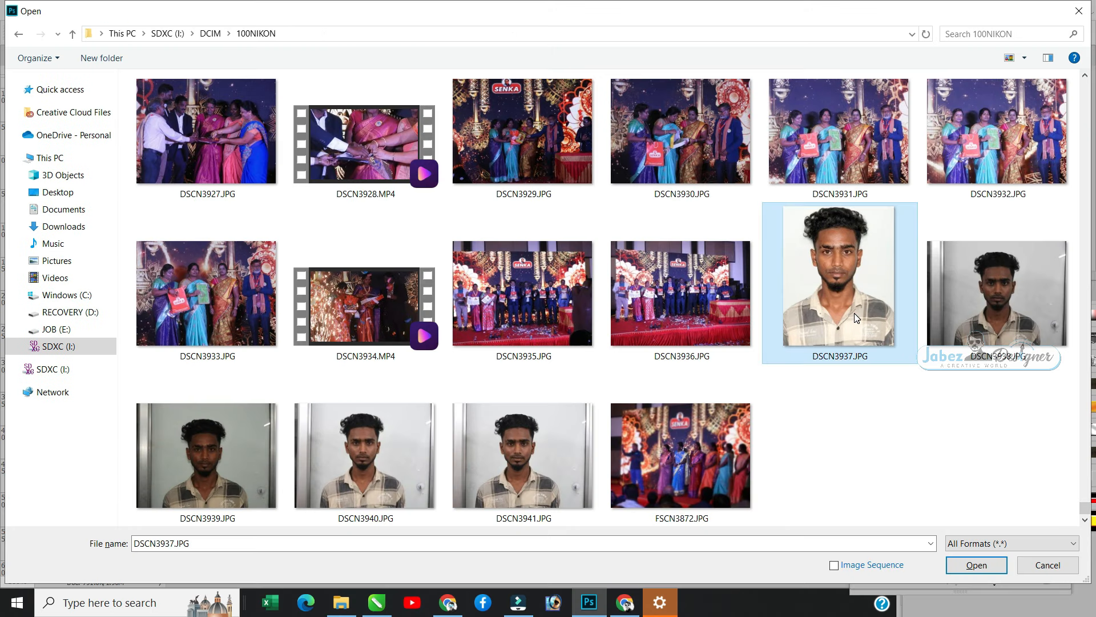
{"action": "double_click", "coordinate": [854, 313]}
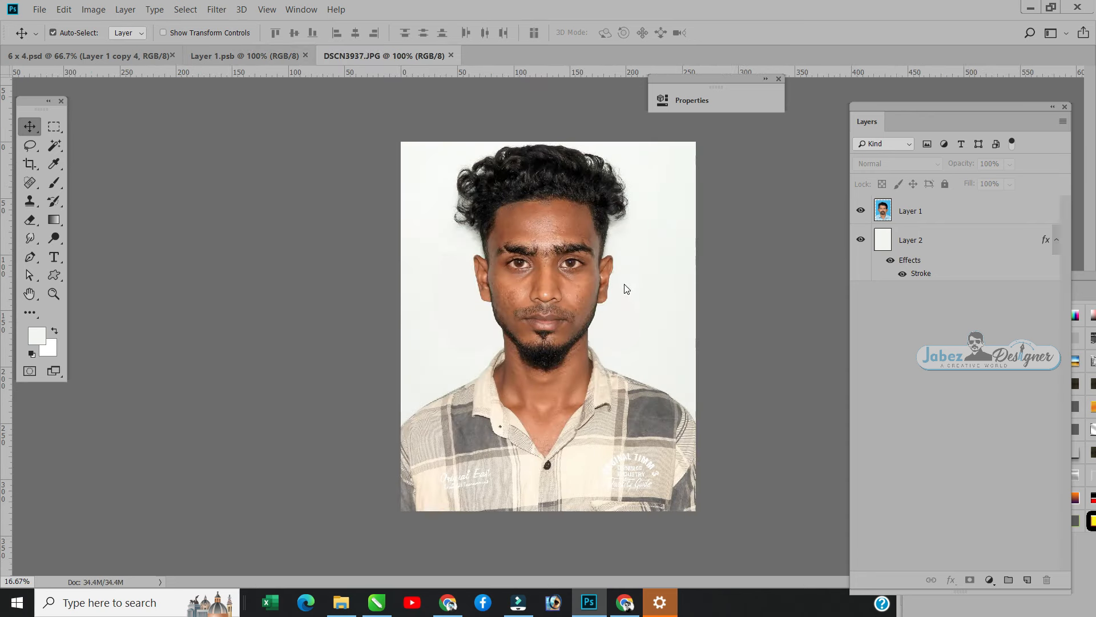
Step: Float DSCN3937.JPG in its own window and close the Layer 1.psb smart object document
{"action": "left_click_drag", "start_coordinate": [377, 56], "coordinate": [745, 211]}
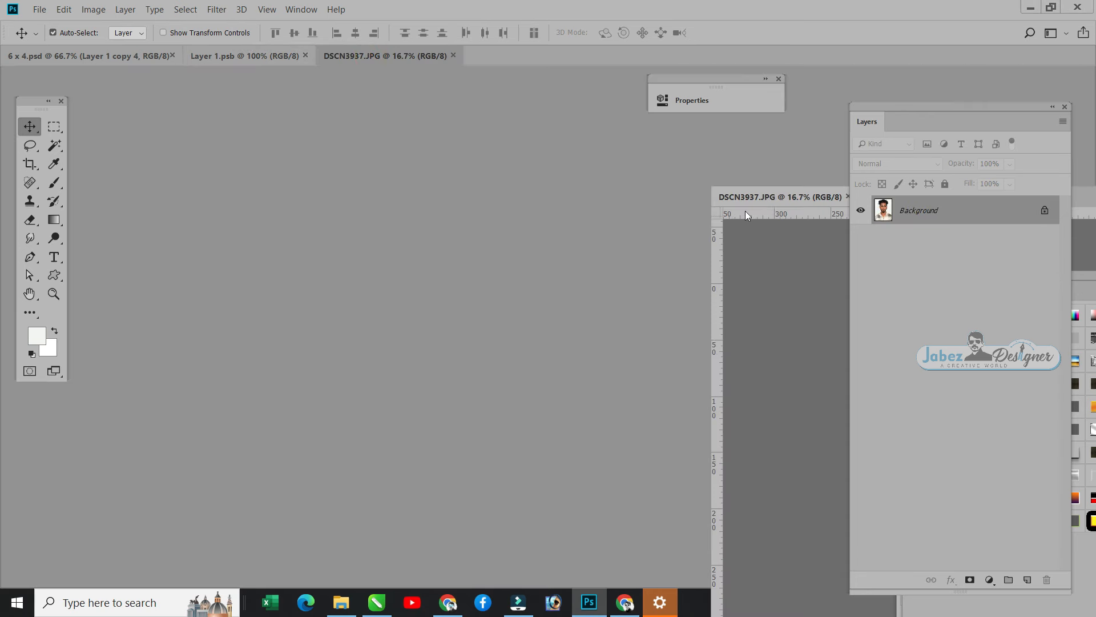
{"action": "left_click", "coordinate": [273, 56]}
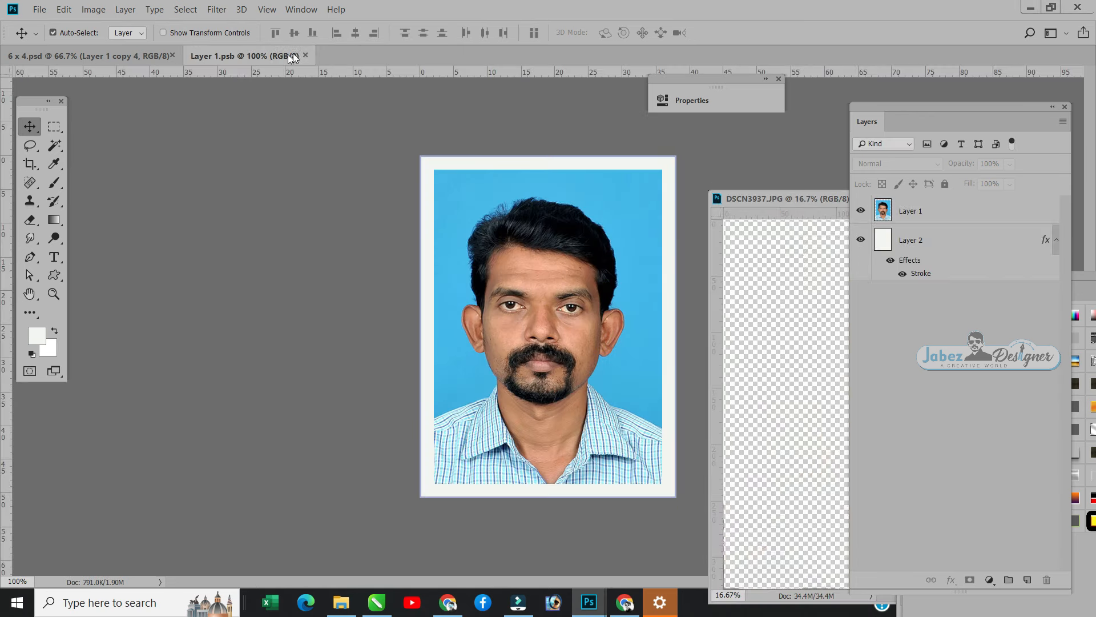
{"action": "left_click", "coordinate": [305, 55]}
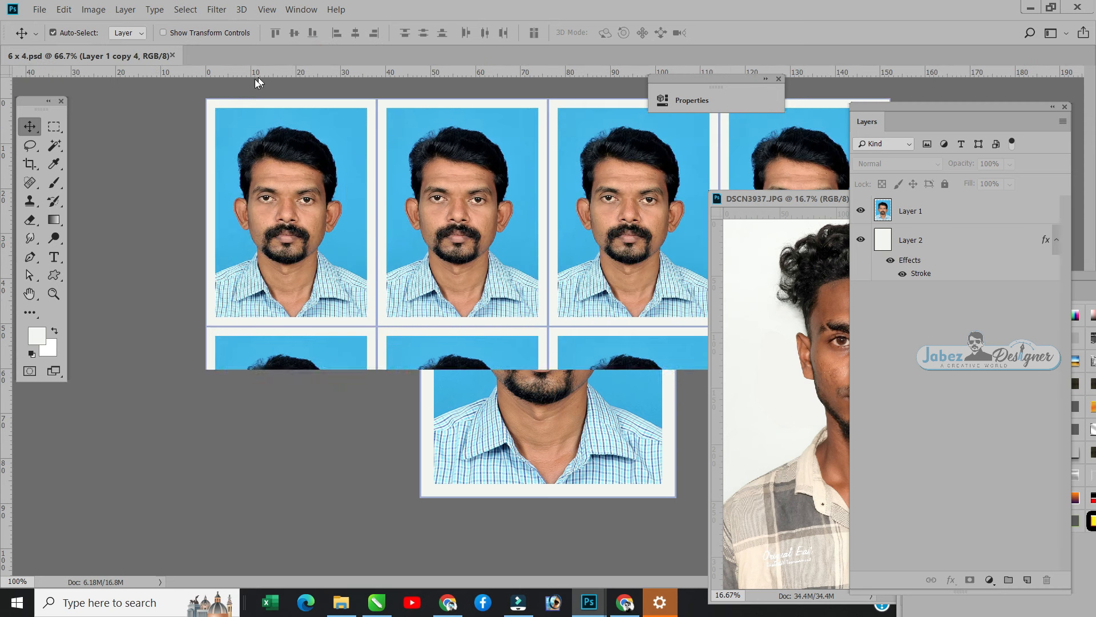
Step: Open the contents of the bottommost portrait smart object, Layer 1, and copy the DSCN3937.JPG photo into Layer 1.psb
{"action": "left_click", "coordinate": [322, 207]}
{"action": "double_click", "coordinate": [885, 362]}
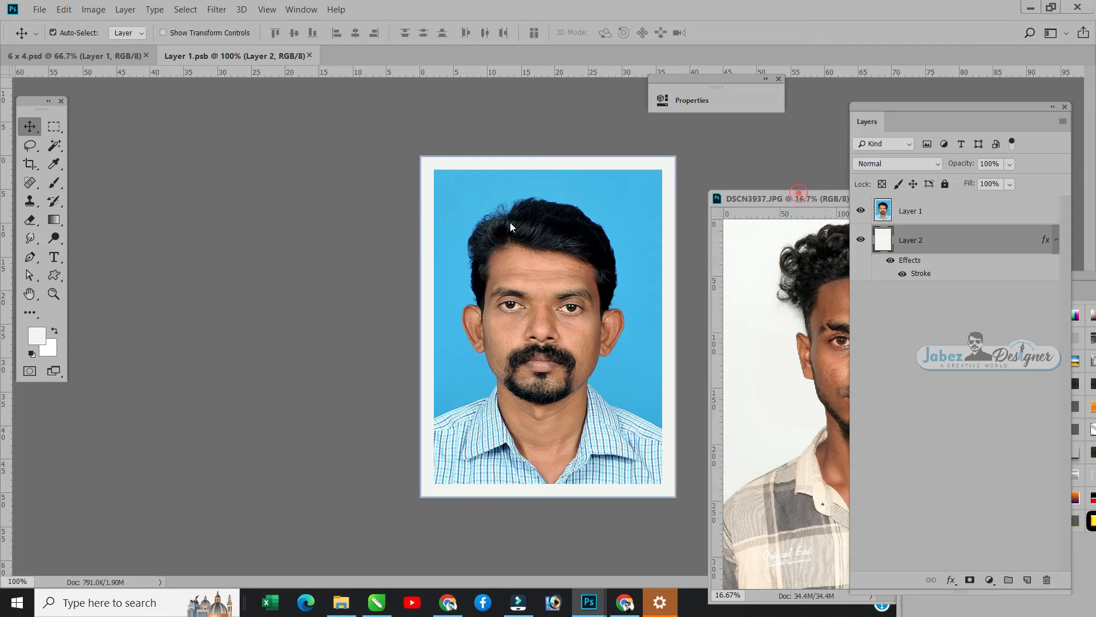
{"action": "left_click_drag", "start_coordinate": [799, 193], "coordinate": [164, 182]}
{"action": "left_click_drag", "start_coordinate": [216, 388], "coordinate": [569, 334]}
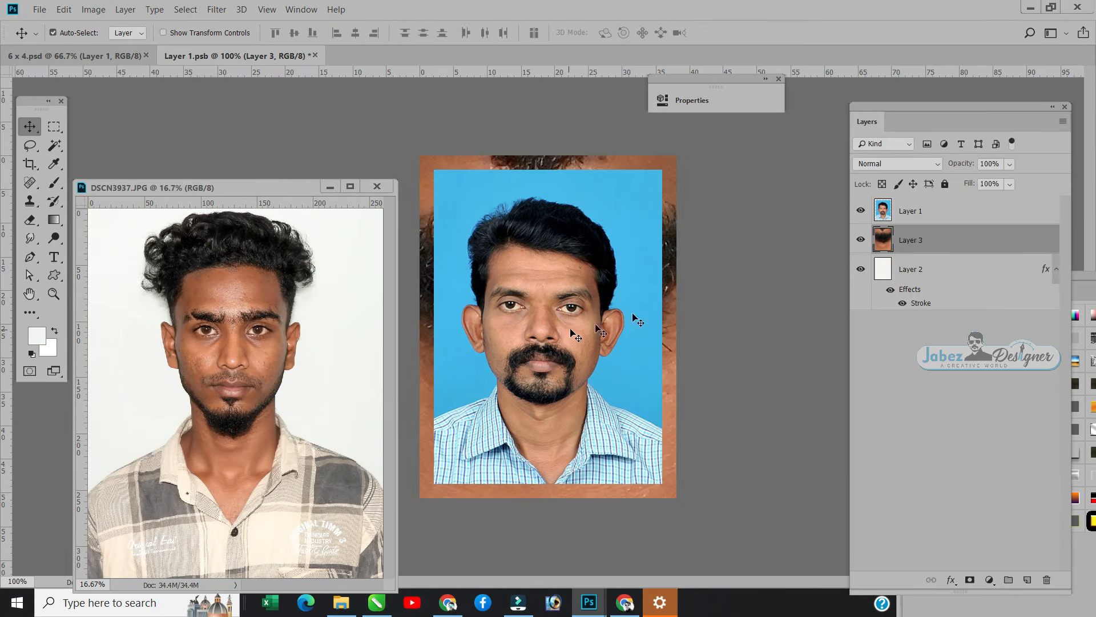
Step: Delete the old blue-background portrait layer from Layer 1.psb and close the DSCN3937.JPG document
{"action": "left_click", "coordinate": [910, 215]}
{"action": "left_click", "coordinate": [1046, 579]}
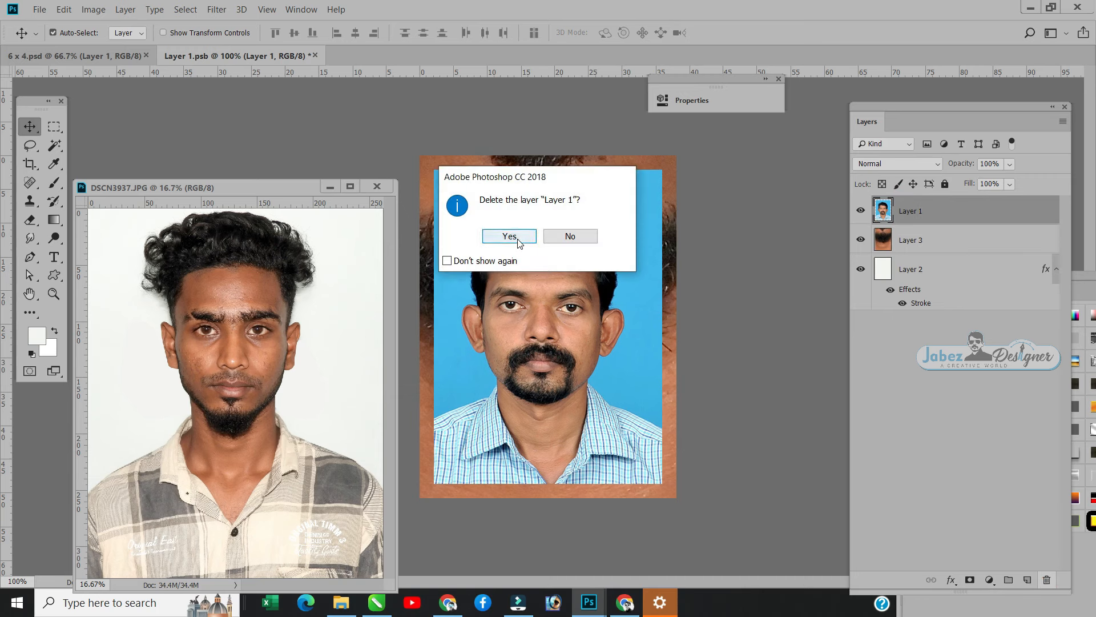
{"action": "left_click", "coordinate": [522, 236]}
{"action": "left_click", "coordinate": [376, 186]}
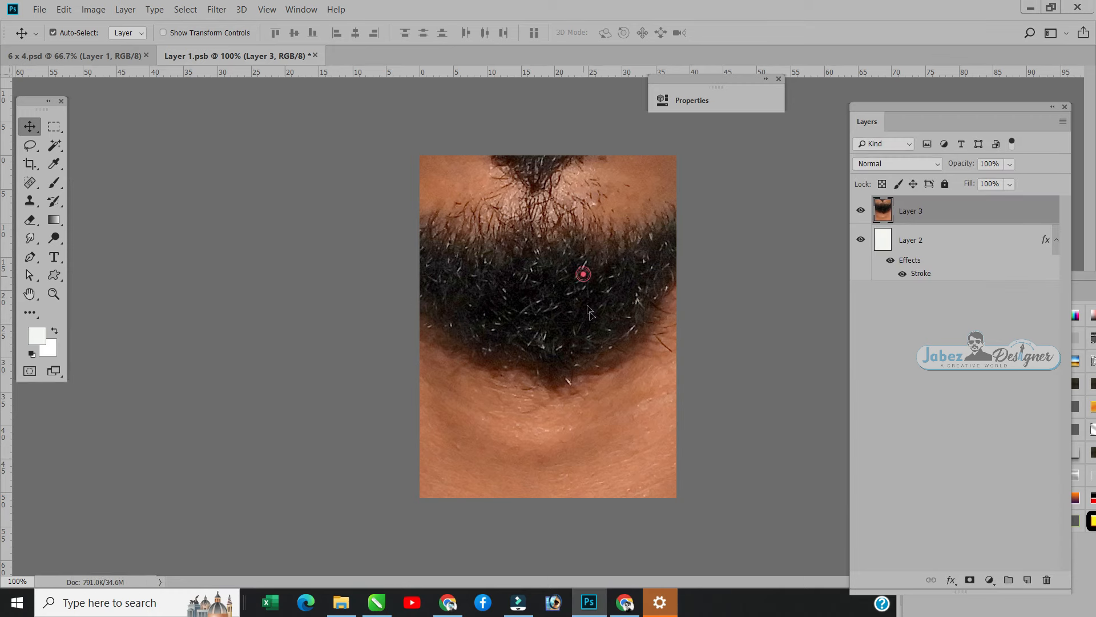
Step: Scale the new portrait layer down to about 21% of its size around the small canvas with Free Transform
{"action": "left_click_drag", "start_coordinate": [582, 269], "coordinate": [594, 371]}
{"action": "key", "text": "ctrl+t"}
{"action": "key", "text": "ctrl+minus"}
{"action": "key", "text": "ctrl+minus"}
{"action": "key", "text": "ctrl+minus"}
{"action": "key", "text": "ctrl+minus"}
{"action": "key", "text": "ctrl+minus"}
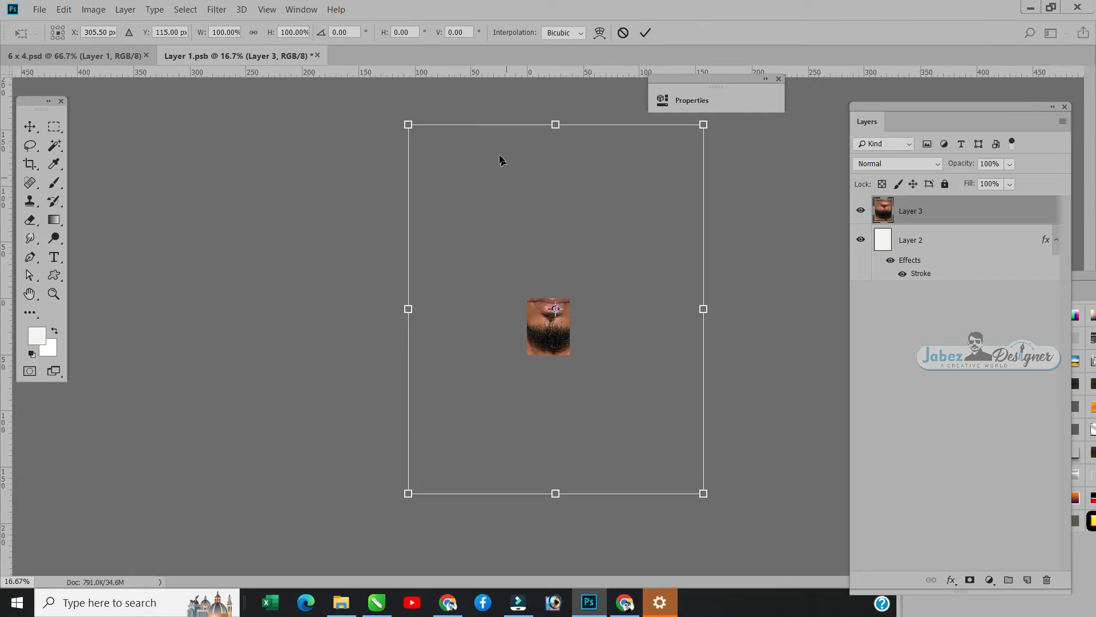
{"action": "left_click_drag", "start_coordinate": [406, 126], "coordinate": [526, 306]}
{"action": "left_click_drag", "start_coordinate": [604, 409], "coordinate": [579, 351]}
Step: Position the scaled portrait so its head is centred and the photo covers the canvas, and apply the transform
{"action": "left_click", "coordinate": [553, 324], "text": "ctrl"}
{"action": "left_click", "coordinate": [554, 324], "text": "ctrl"}
{"action": "left_click", "coordinate": [554, 323], "text": "ctrl"}
{"action": "left_click", "coordinate": [553, 324], "text": "ctrl"}
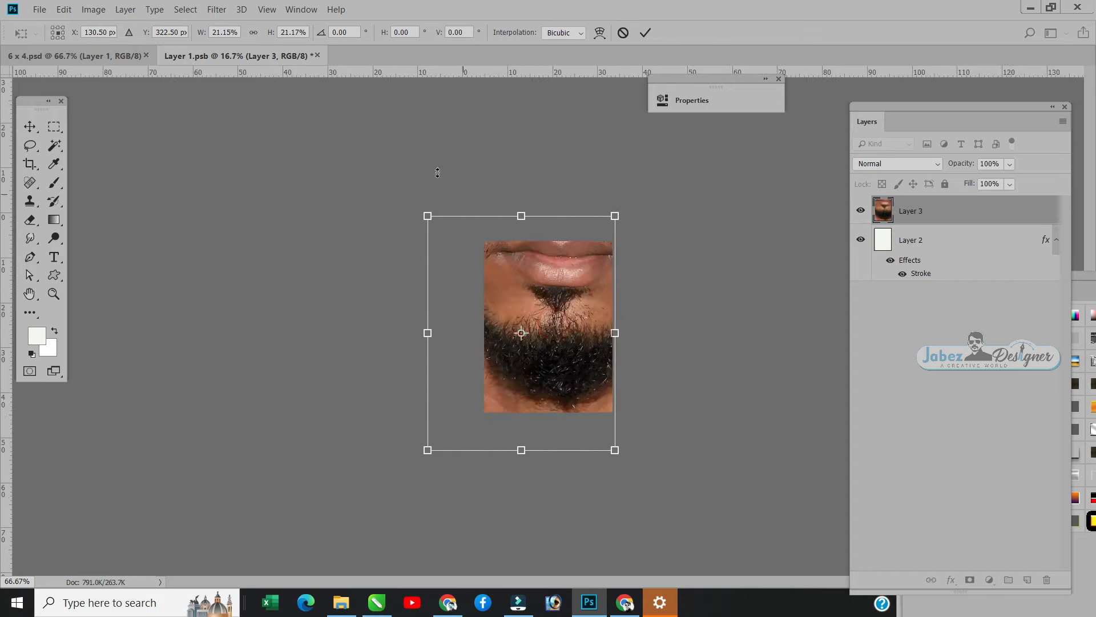
{"action": "key", "text": "Return"}
{"action": "left_click_drag", "start_coordinate": [512, 283], "coordinate": [512, 278]}
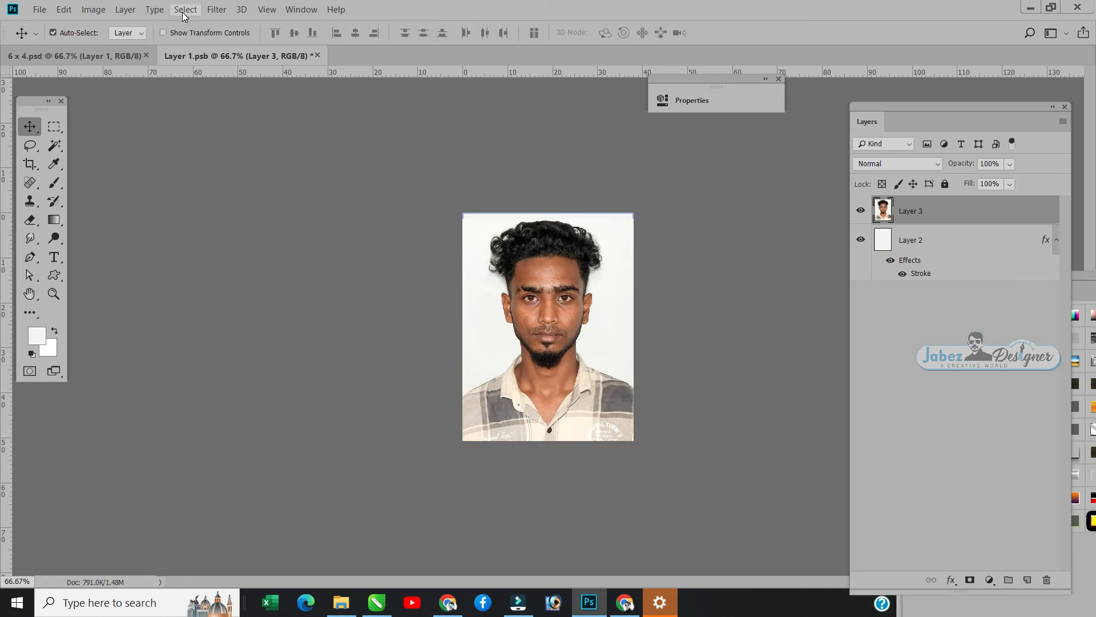
{"action": "left_click", "coordinate": [184, 11]}
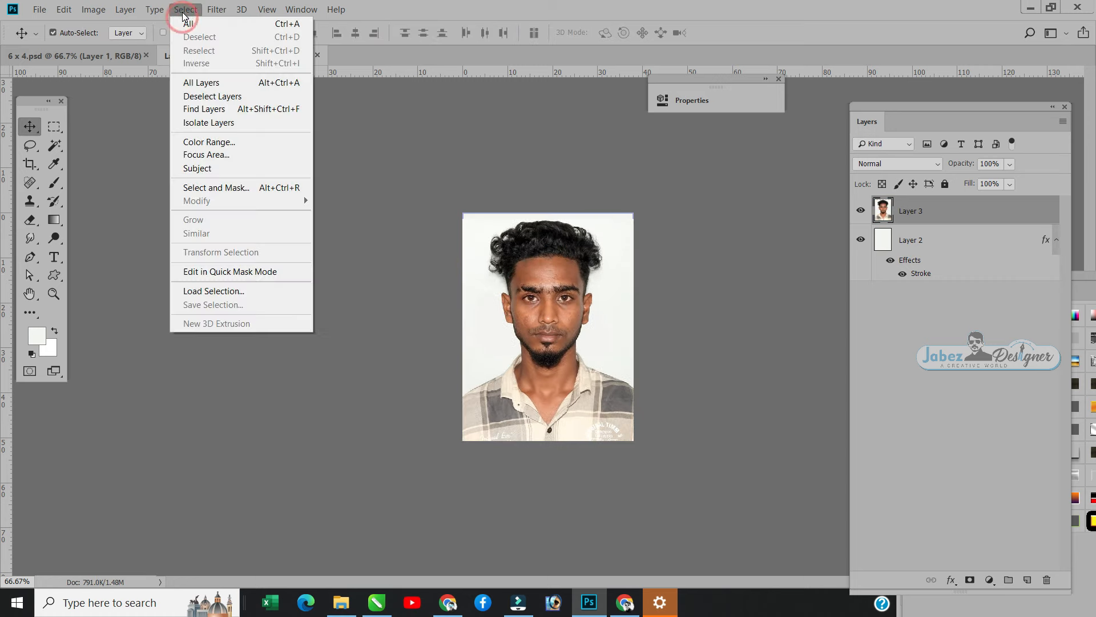
{"action": "left_click", "coordinate": [214, 291]}
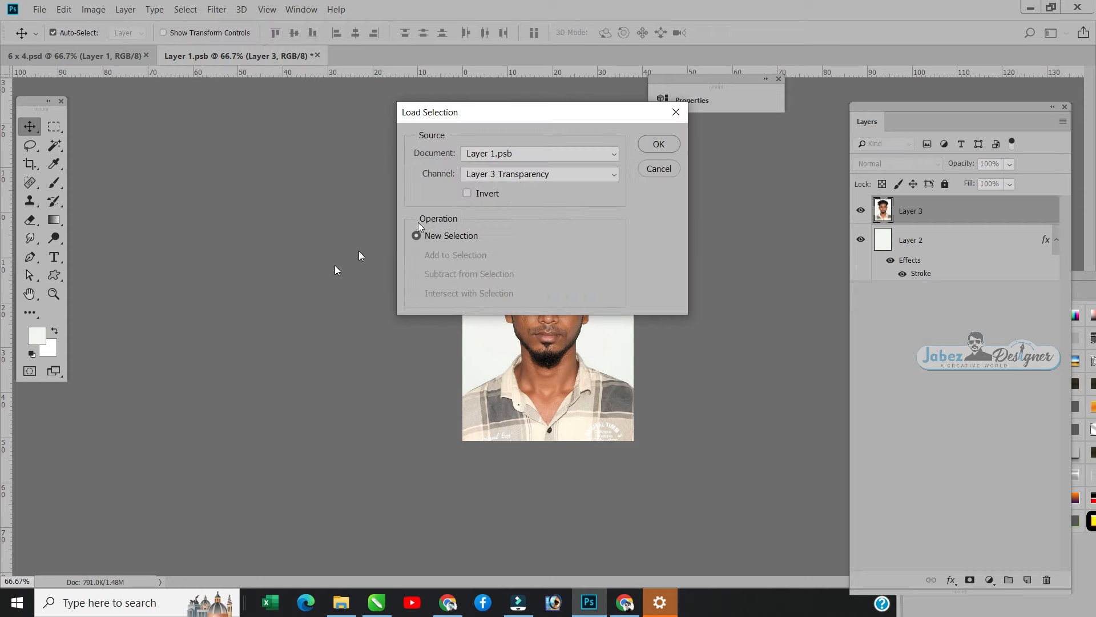
{"action": "left_click", "coordinate": [502, 176]}
{"action": "left_click", "coordinate": [479, 211]}
{"action": "left_click", "coordinate": [659, 145]}
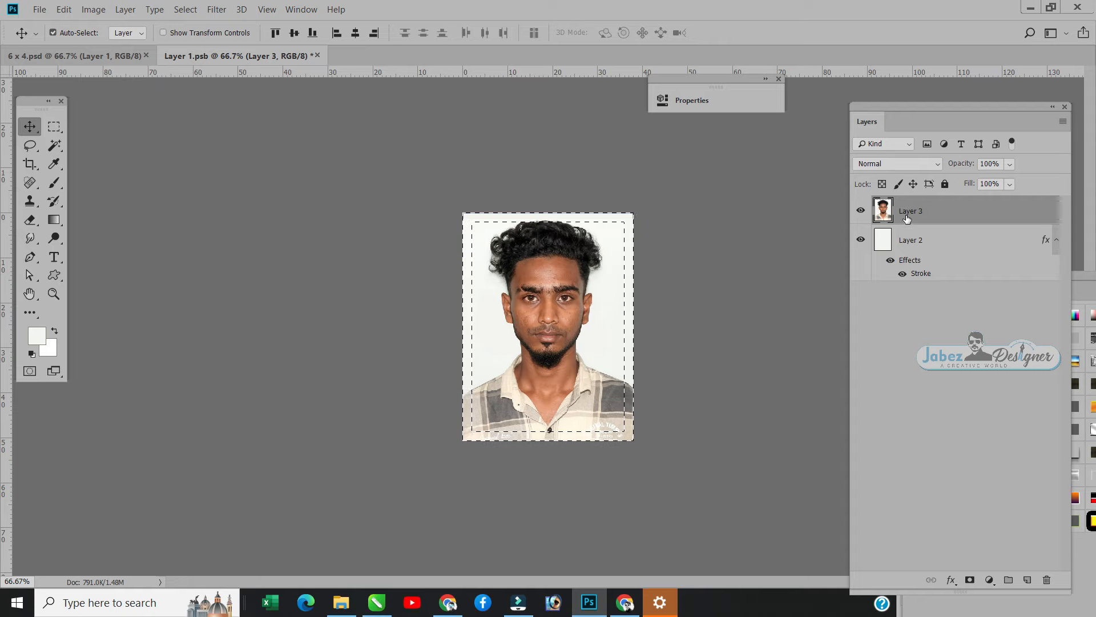
{"action": "key", "text": "ctrl"}
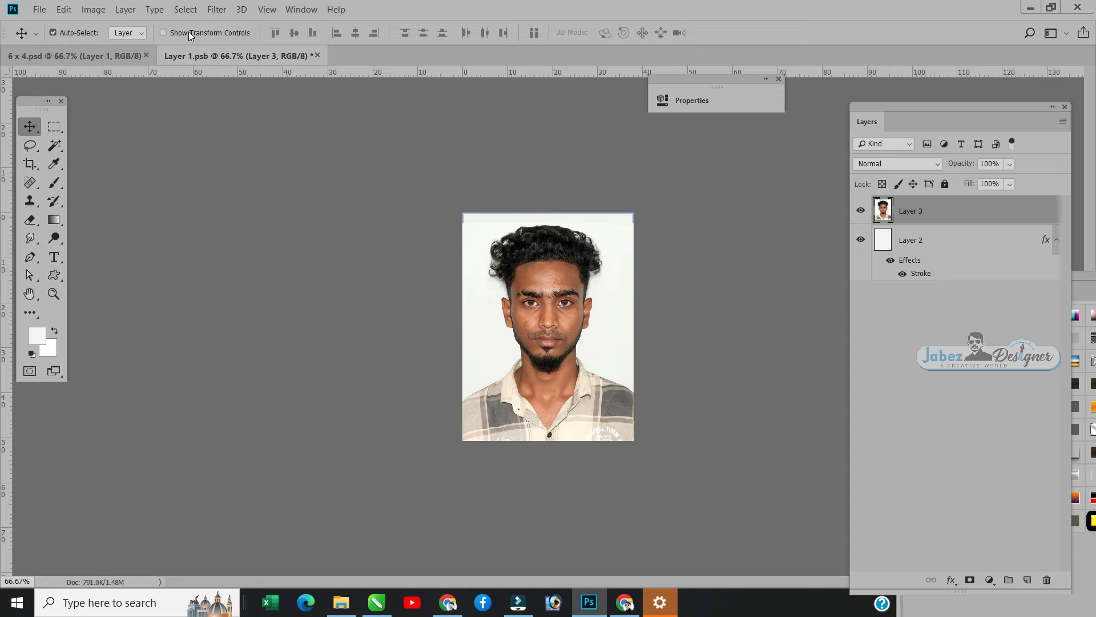
Step: Load the saved border selection, clear that area from the portrait layer, deselect, and save Layer 1.psb
{"action": "left_click", "coordinate": [185, 9]}
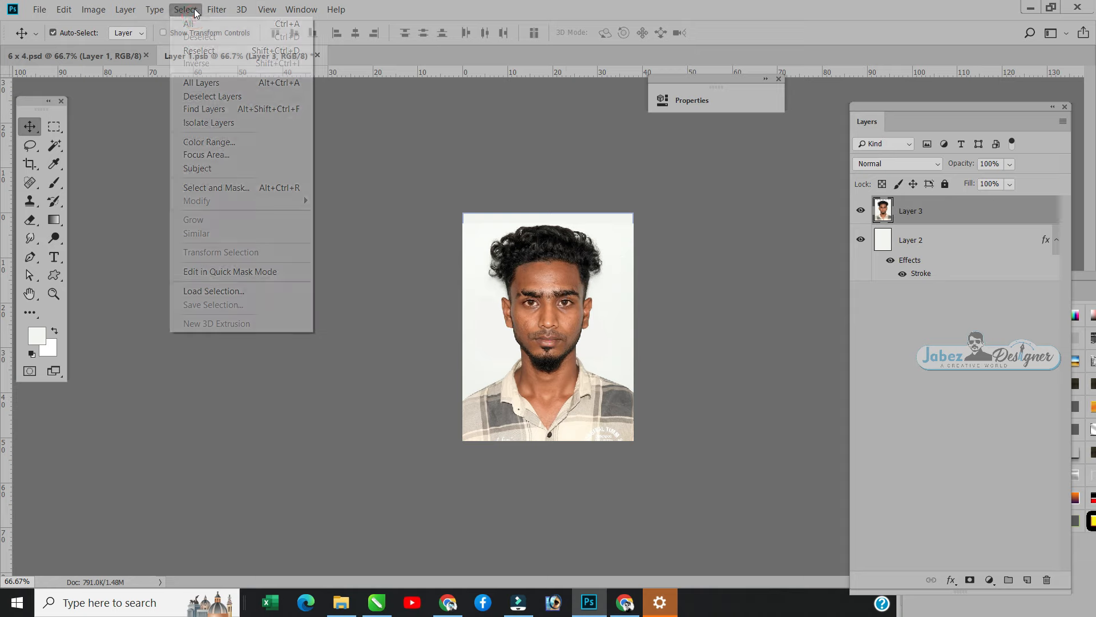
{"action": "left_click", "coordinate": [217, 291]}
{"action": "left_click", "coordinate": [556, 173]}
{"action": "left_click", "coordinate": [548, 214]}
{"action": "left_click", "coordinate": [657, 144]}
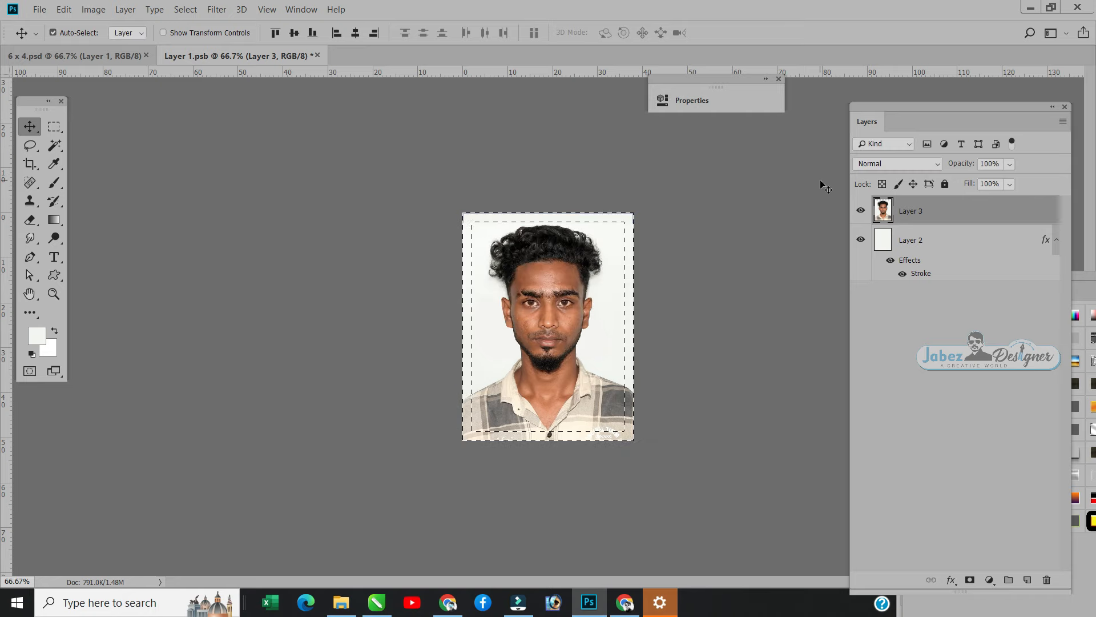
{"action": "key", "text": "Delete"}
{"action": "key", "text": "ctrl+d"}
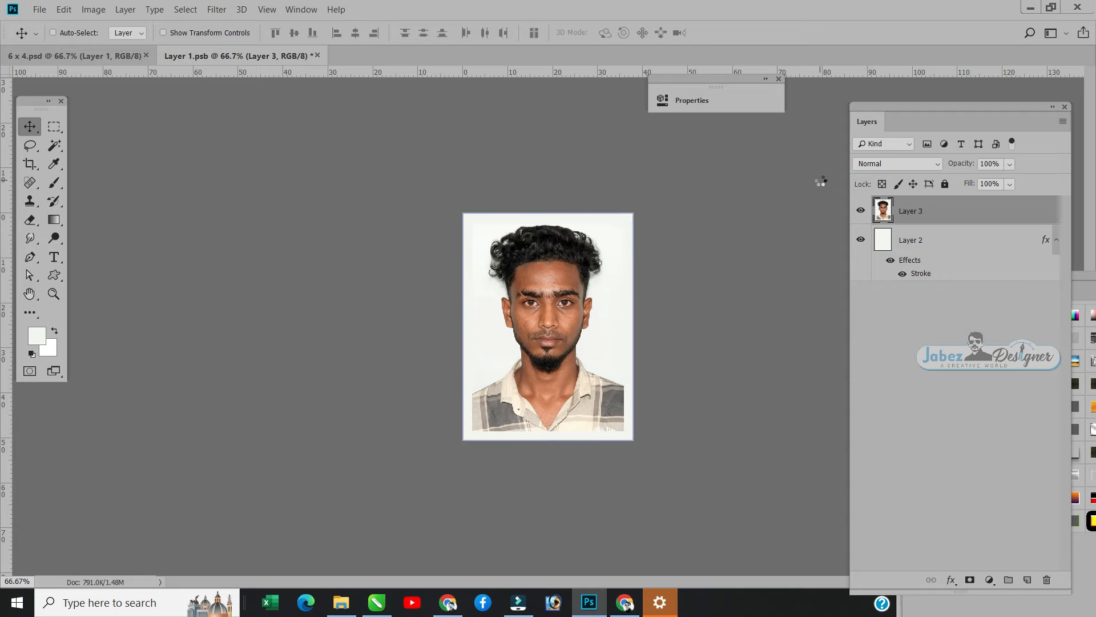
Step: Compare the edited portrait in Layer 1.psb with the eight updated photos on the 6 x 4.psd sheet
{"action": "left_click", "coordinate": [104, 57]}
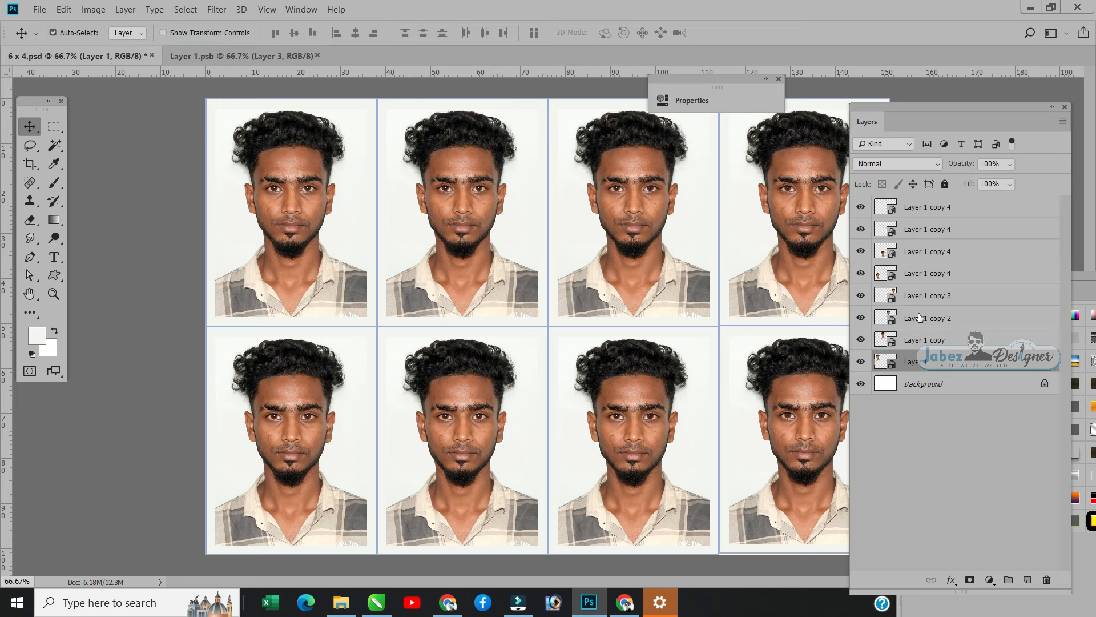
{"action": "left_click", "coordinate": [228, 56]}
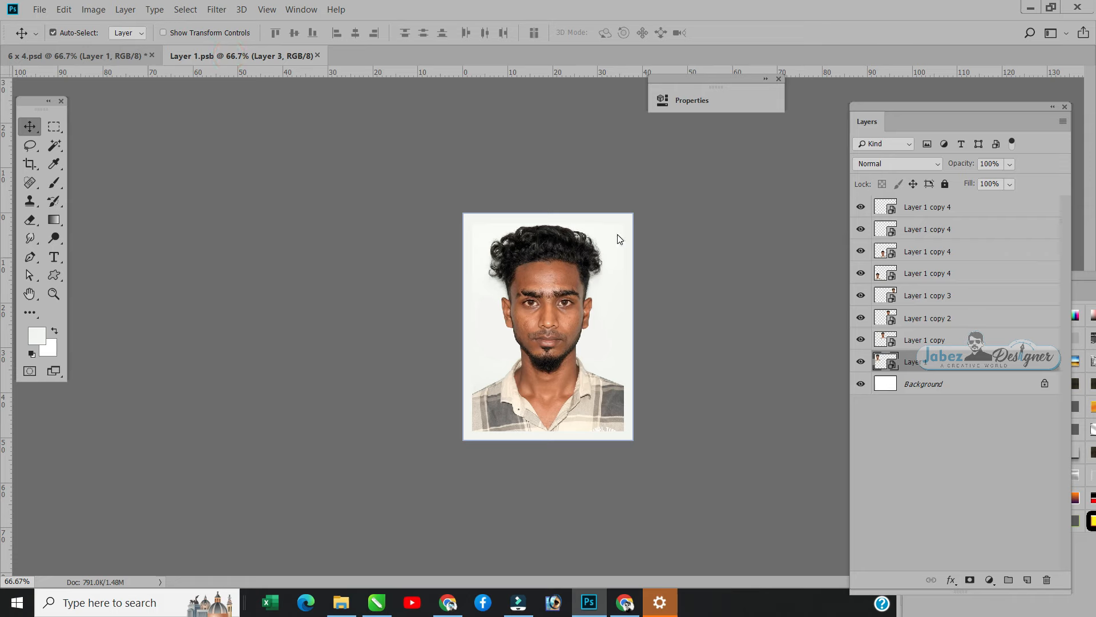
{"action": "left_click", "coordinate": [66, 56]}
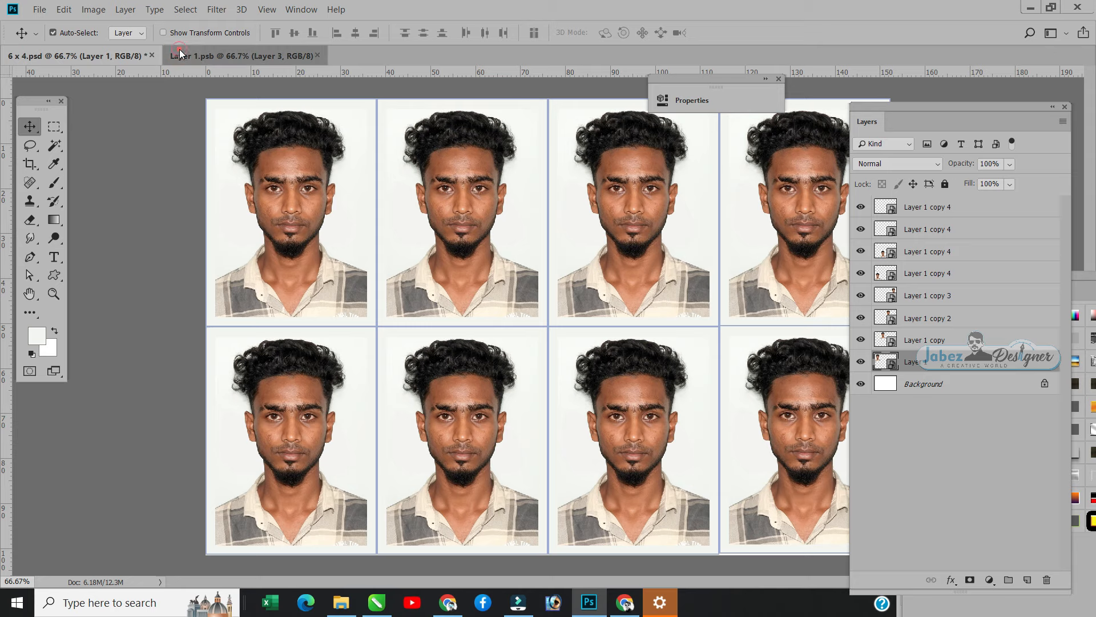
{"action": "left_click", "coordinate": [180, 54]}
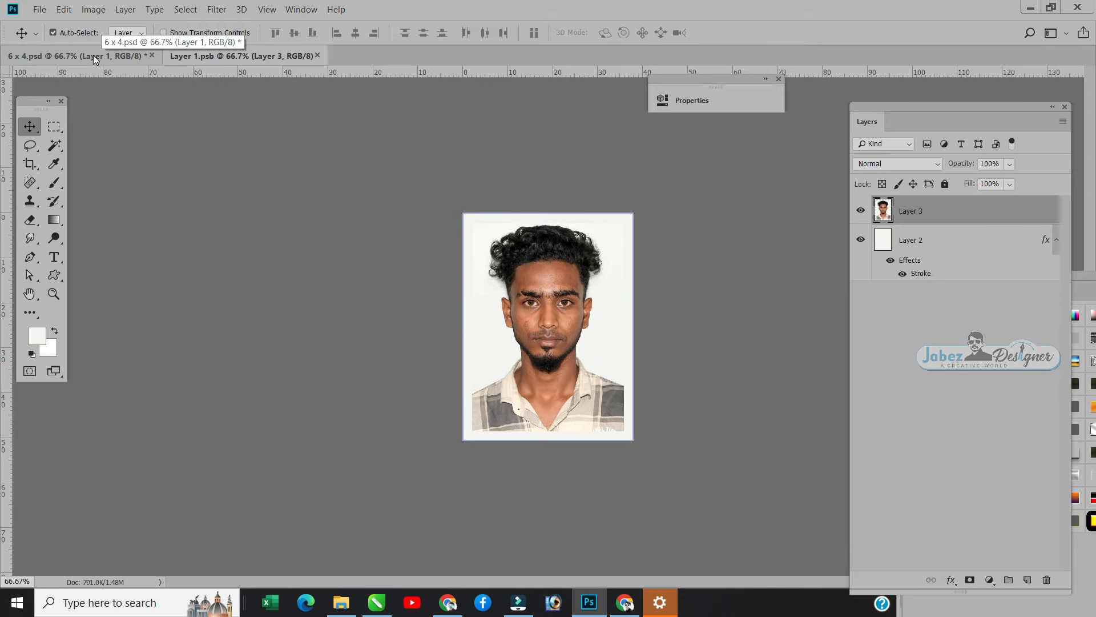
{"action": "left_click", "coordinate": [93, 55]}
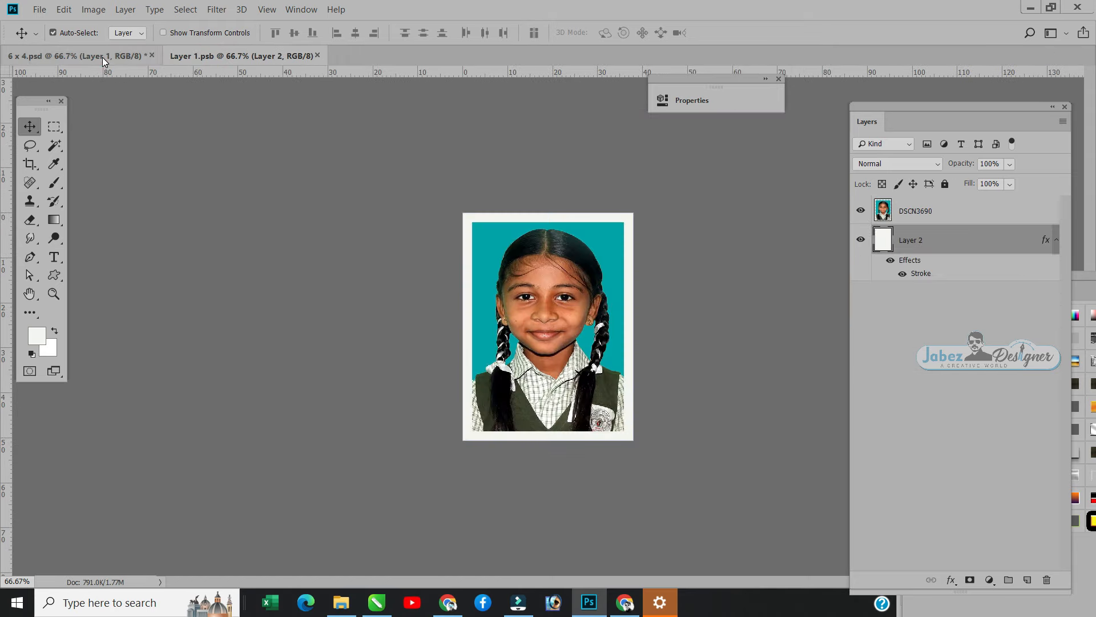
{"action": "left_click", "coordinate": [101, 58]}
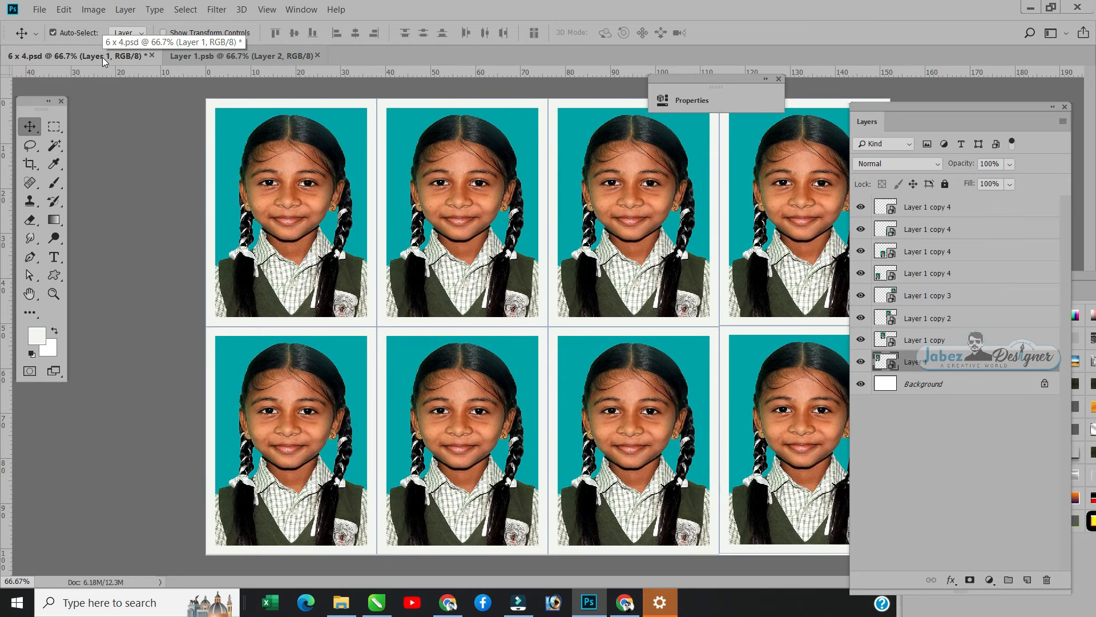